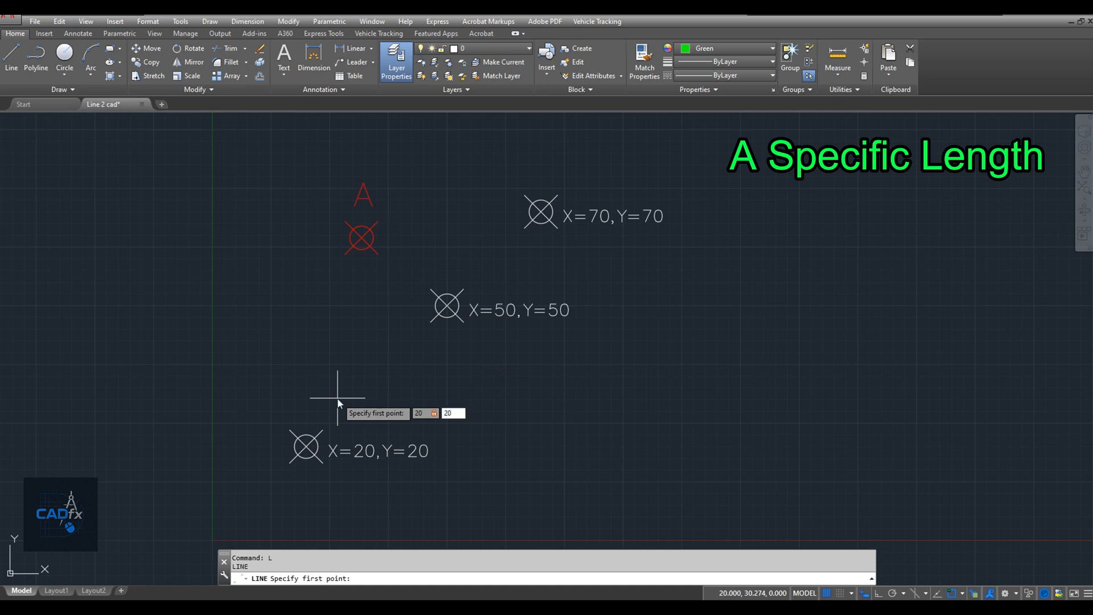
Draw a 40-unit line starting at 20,20 and heading towards the X=50,Y=50 point marker
key("Return")
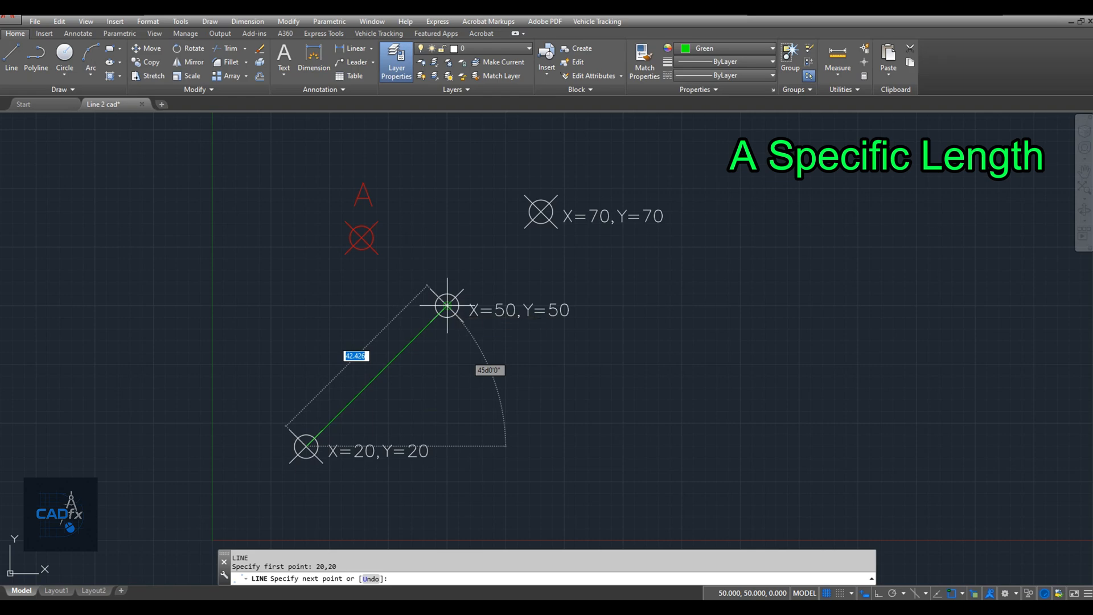
type("40")
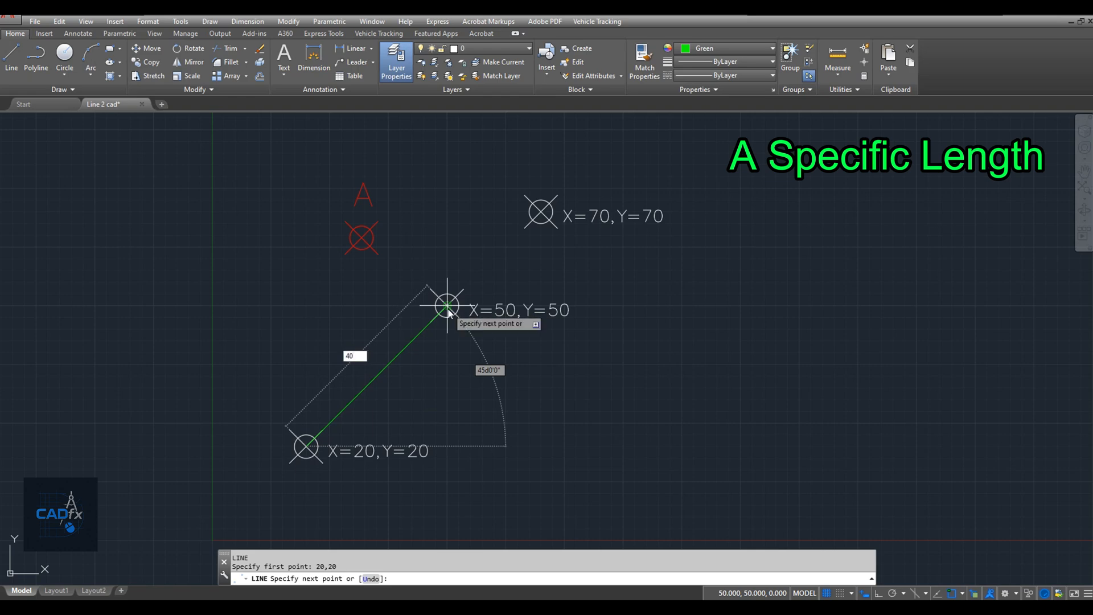
key("Return")
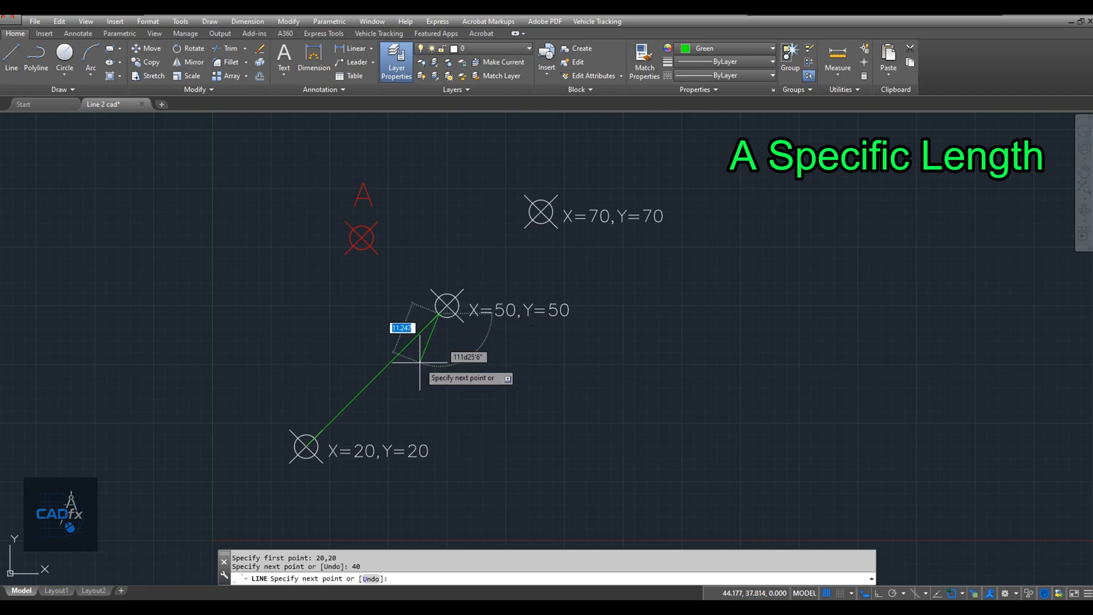
key("Return")
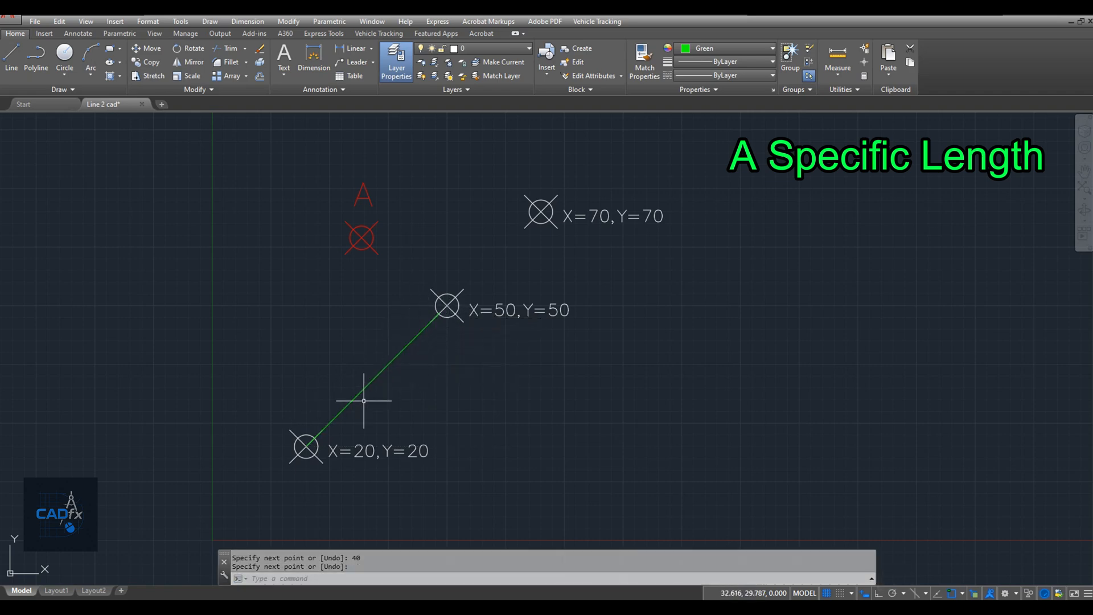
Draw a second 40-unit line from the X=20,Y=20 point in the direction of point A
type("l")
key("Return")
left_click(307, 446)
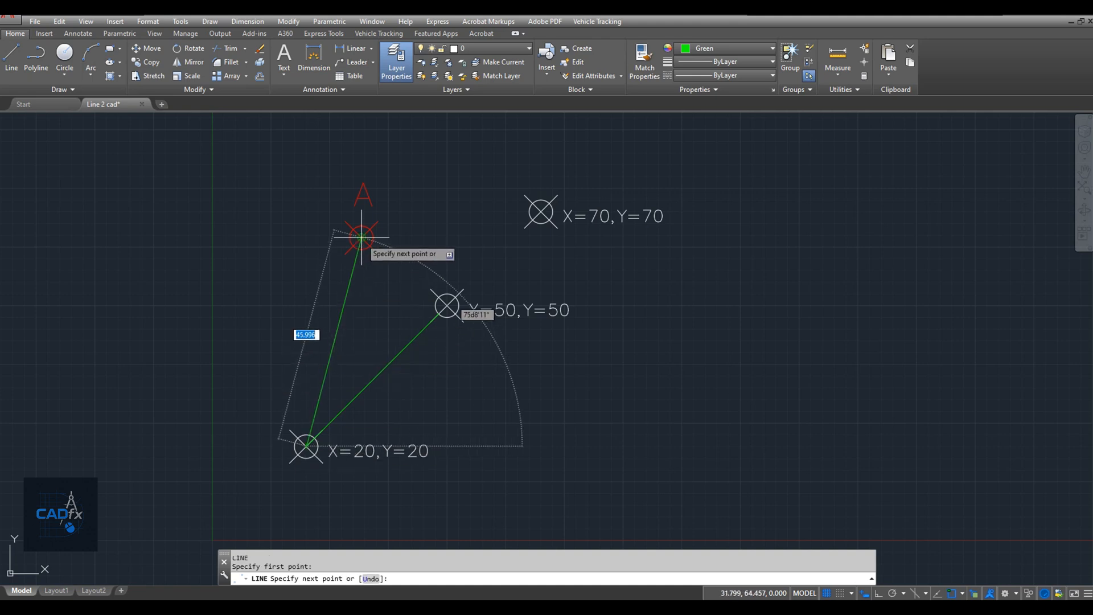
type("40")
key("Return")
key("Return")
Add an aligned dimension to each of the two lines that start at the X=20,Y=20 point
type("dal")
key("Return")
left_click(307, 447)
left_click(439, 315)
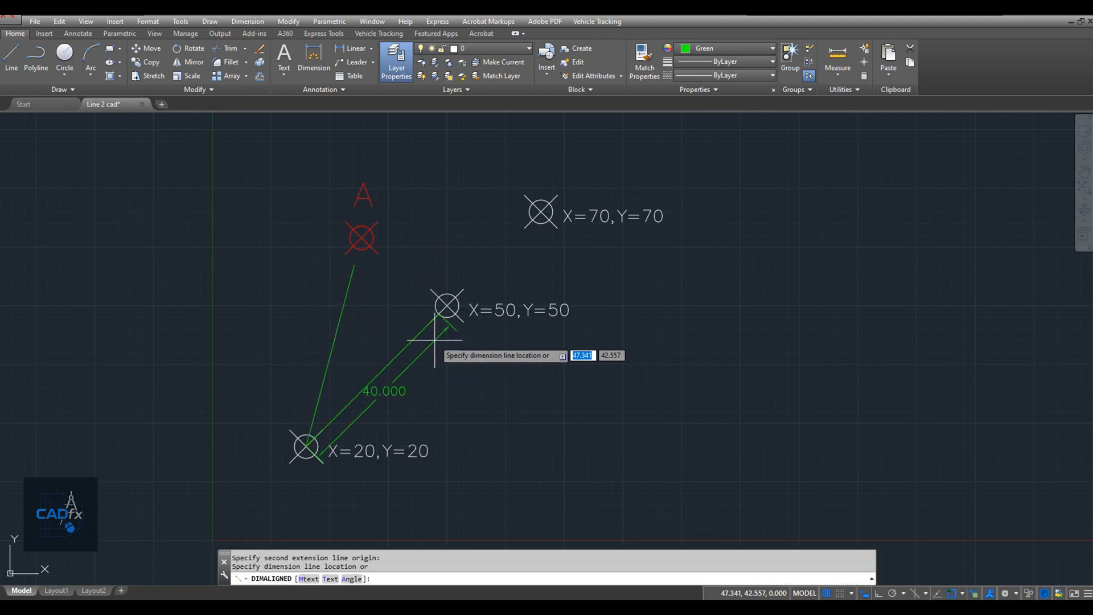
left_click(435, 340)
key("Return")
left_click(306, 447)
left_click(354, 265)
left_click(319, 353)
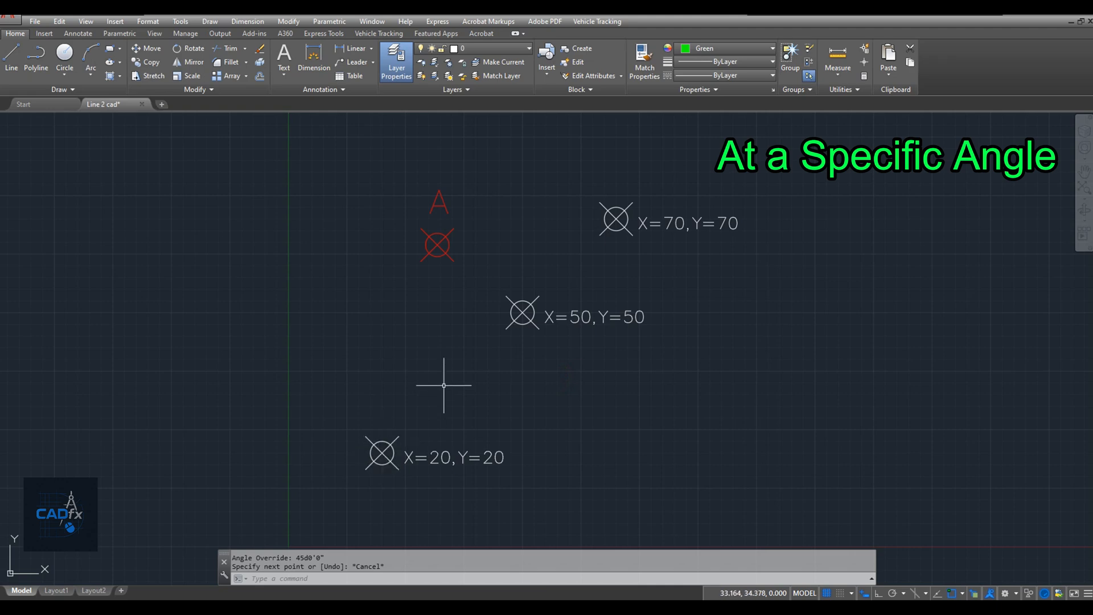
Draw a line from the X=20,Y=20 point with its angle locked at 45 degrees and a length of 50
type("l")
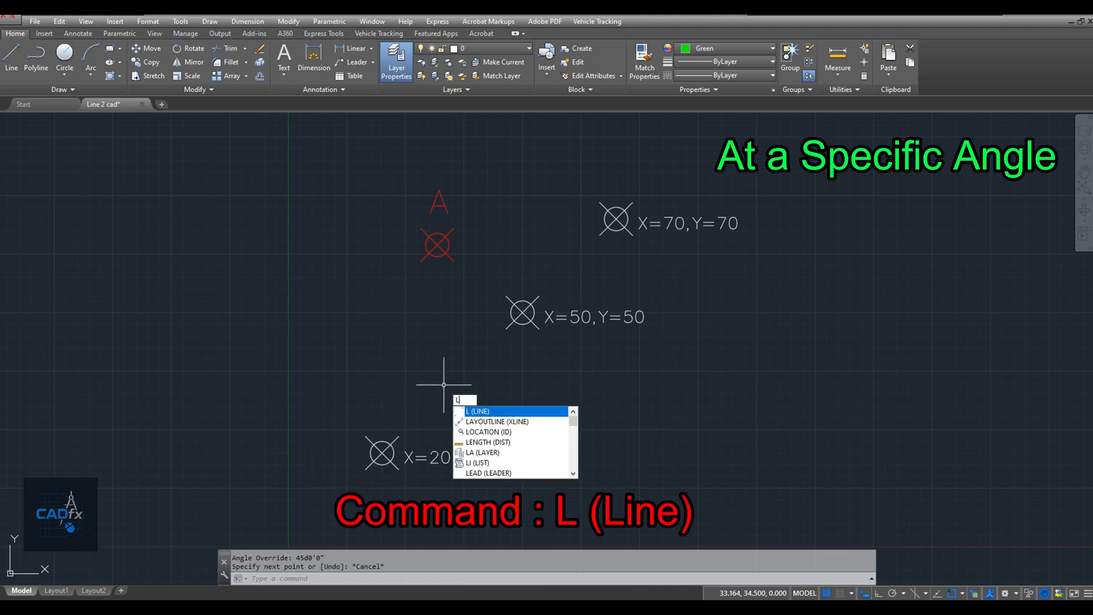
key("Return")
left_click(382, 453)
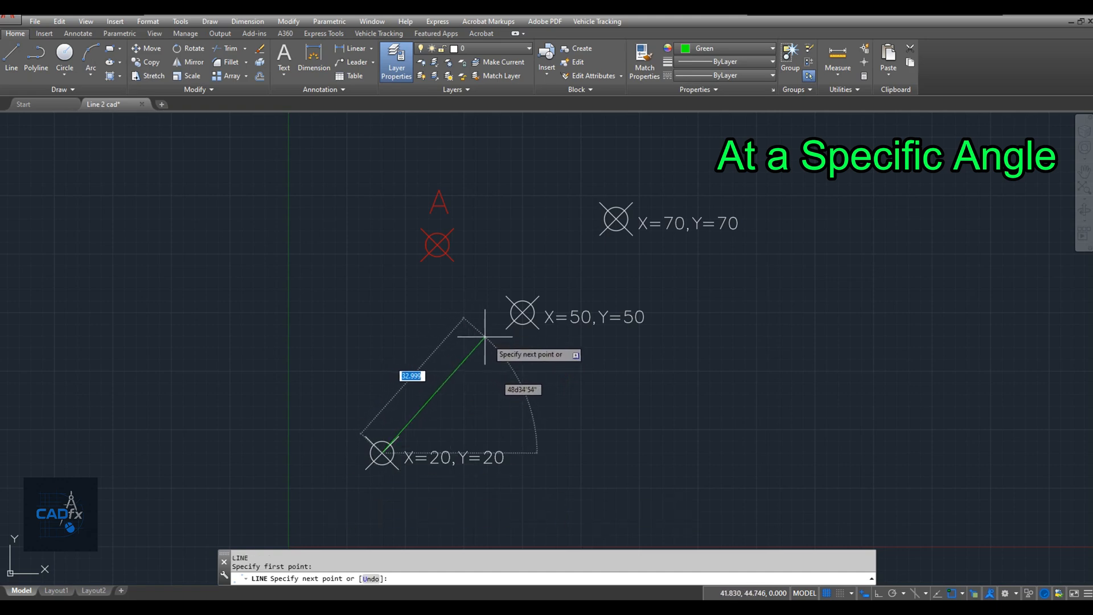
type("<45")
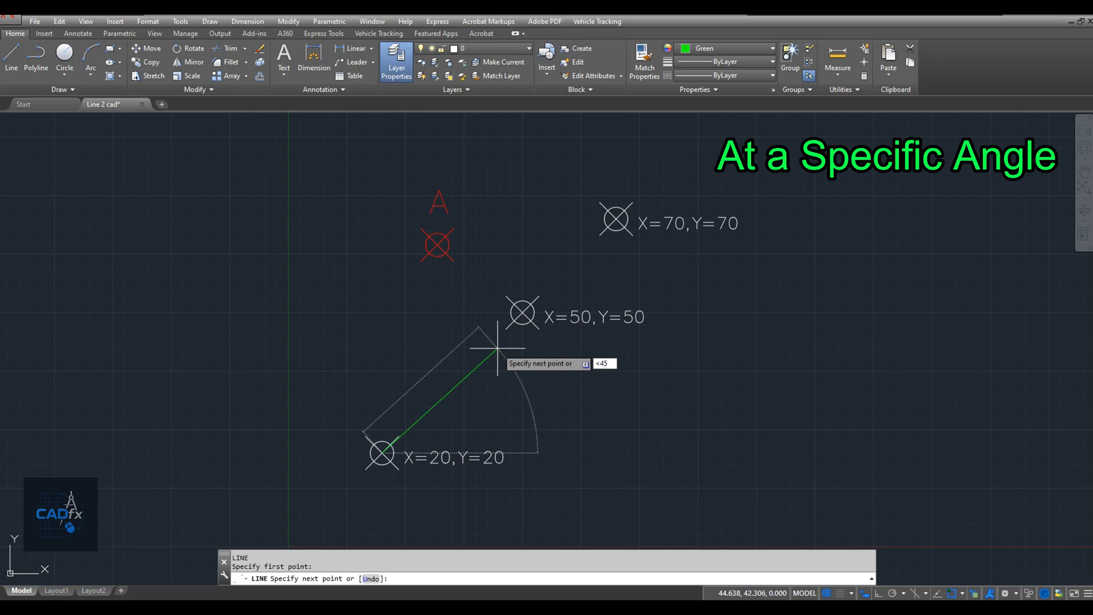
key("Return")
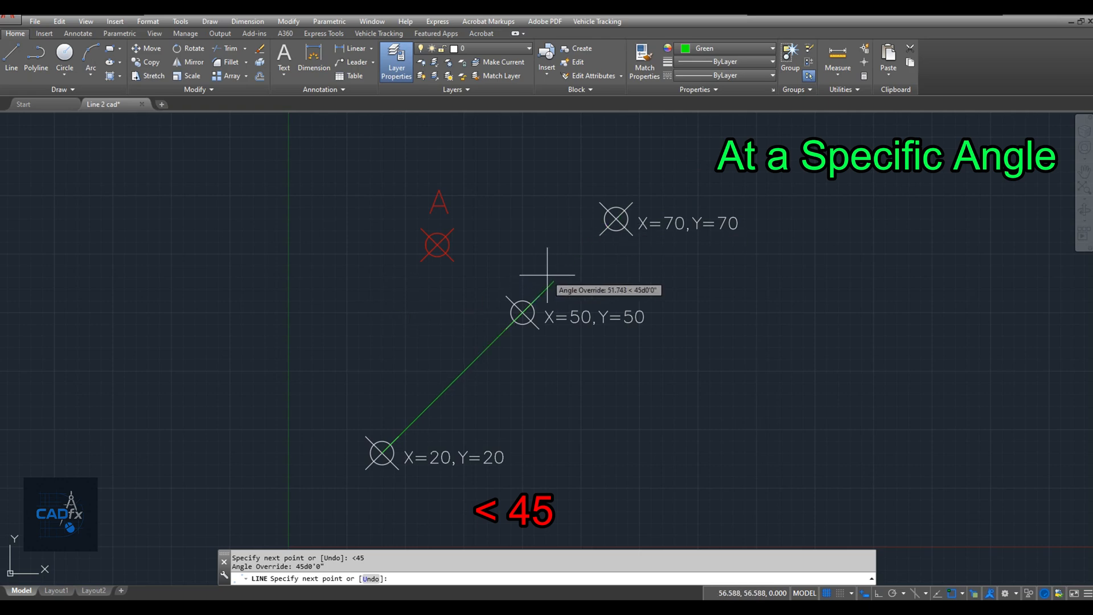
type("50")
key("Return")
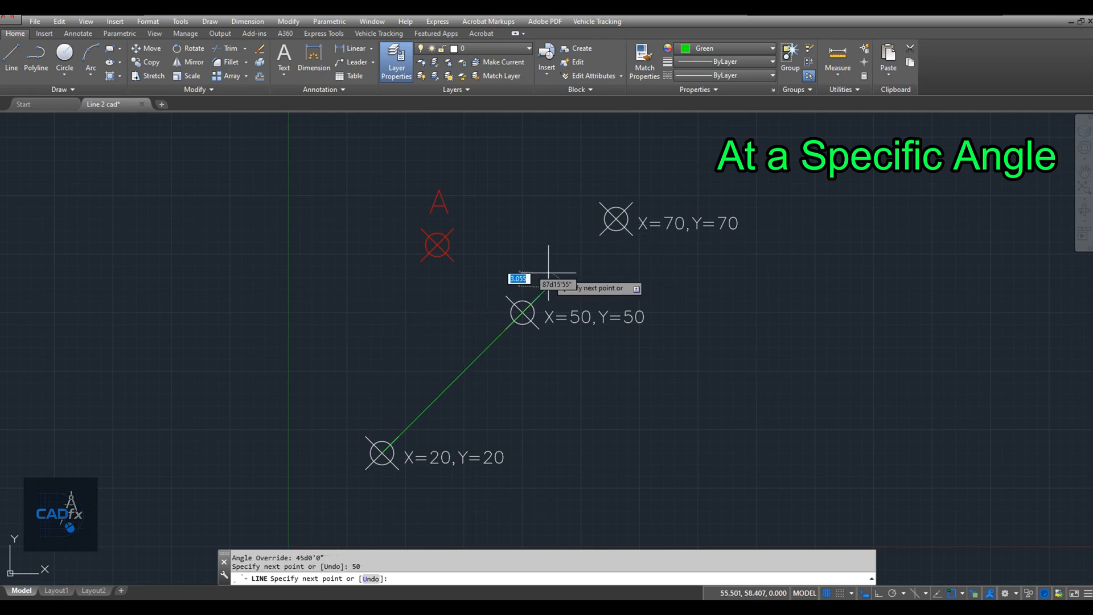
key("Return")
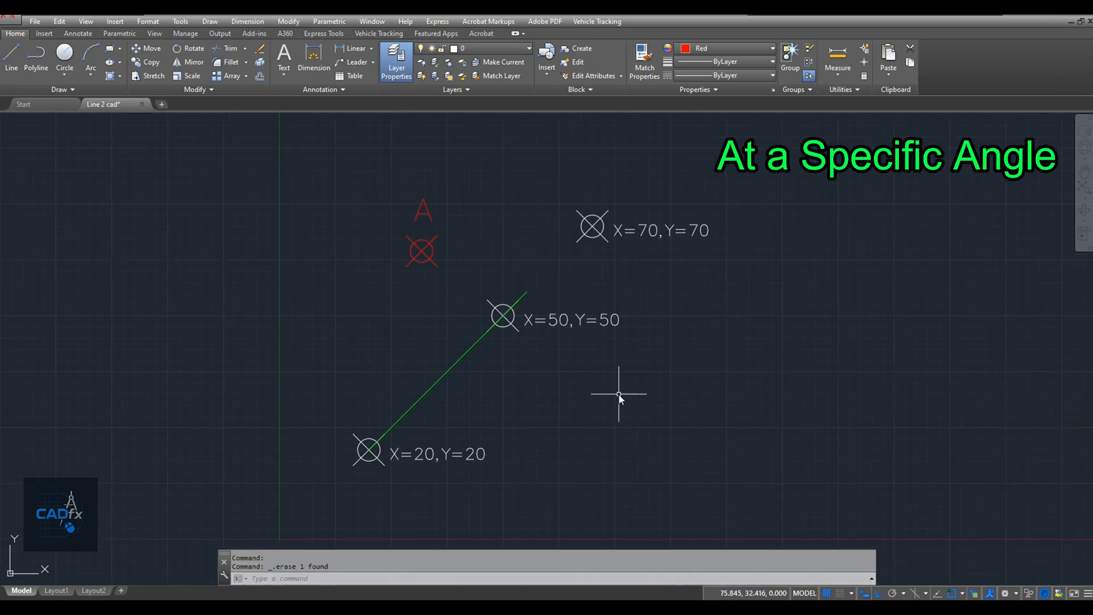
Draw a horizontal red reference line starting at the X=20,Y=20 point
type("l")
key("Return")
left_click(367, 450)
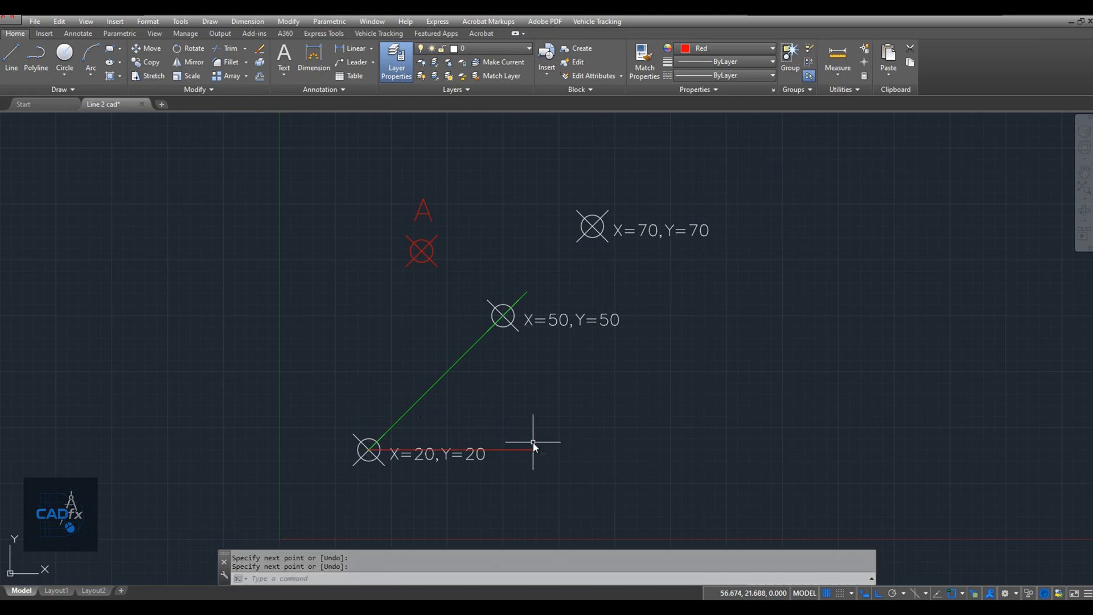
Add an angular dimension between the horizontal red line and the sloping green line
type("DIMANG")
key("Return")
left_click(439, 450)
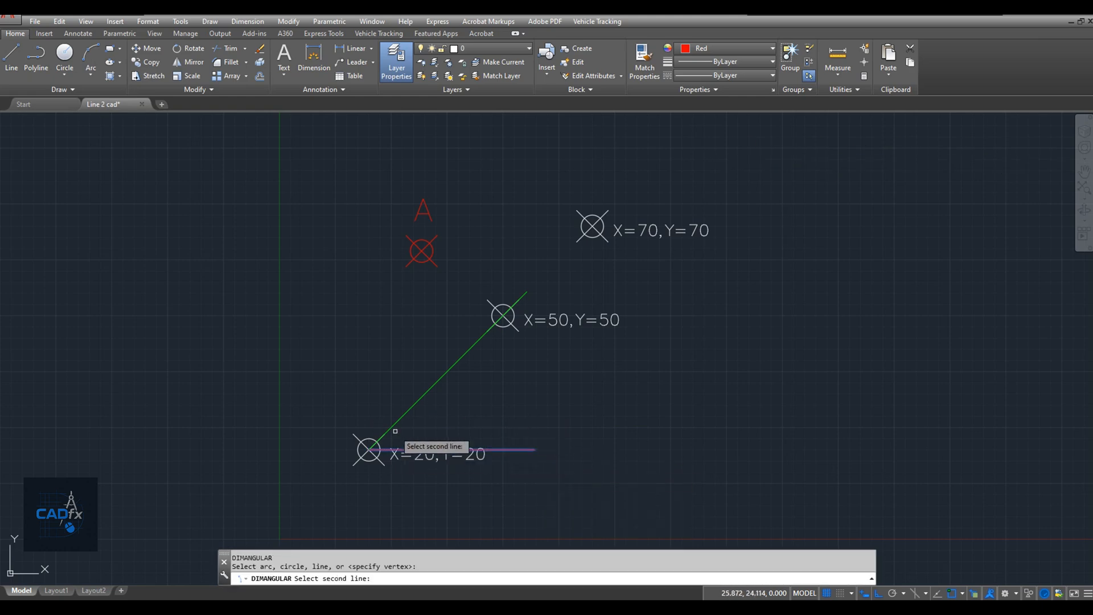
left_click(398, 420)
scroll(420, 428, "up", 4)
left_click(443, 421)
Add an aligned dimension along the sloping green line, from the X=20,Y=20 point to its upper end
type("DIMAL")
key("Return")
left_click(291, 484)
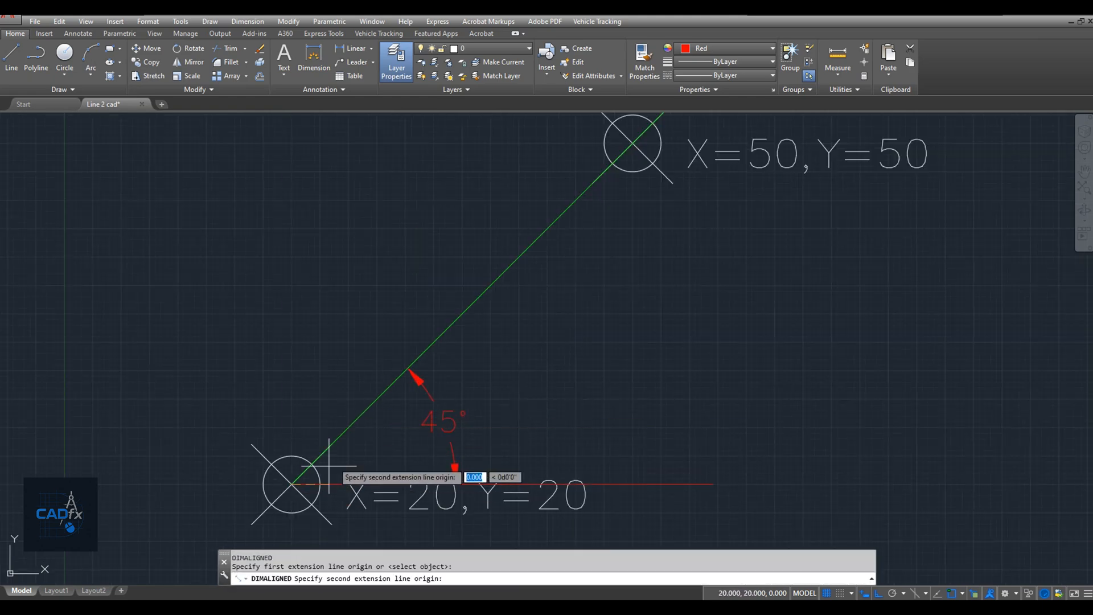
scroll(501, 392, "down", 4)
left_click(575, 270)
left_click(545, 272)
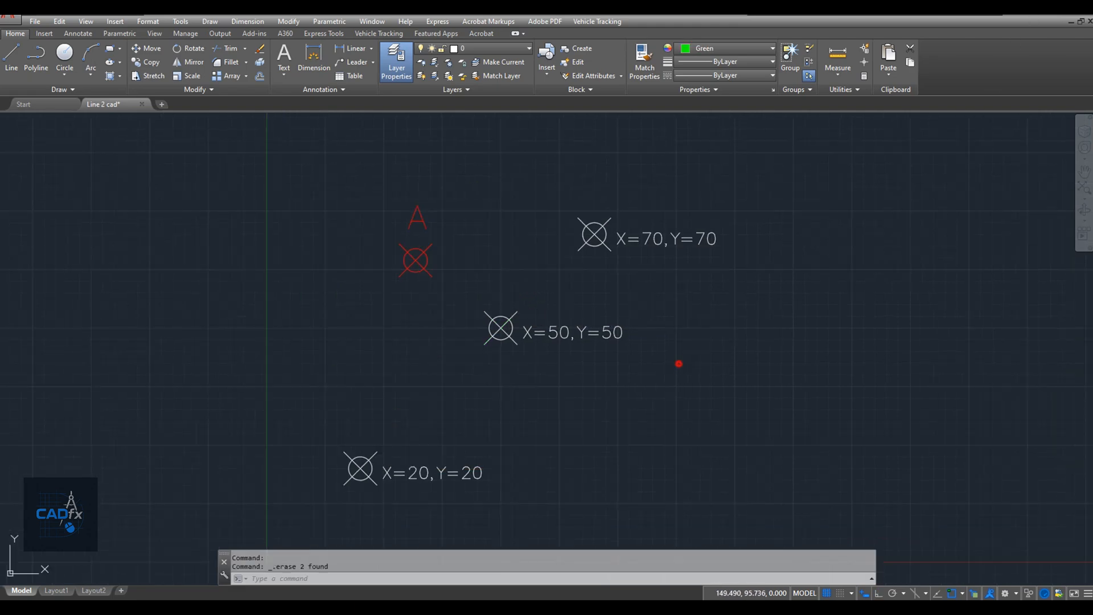
type("L")
key("Return")
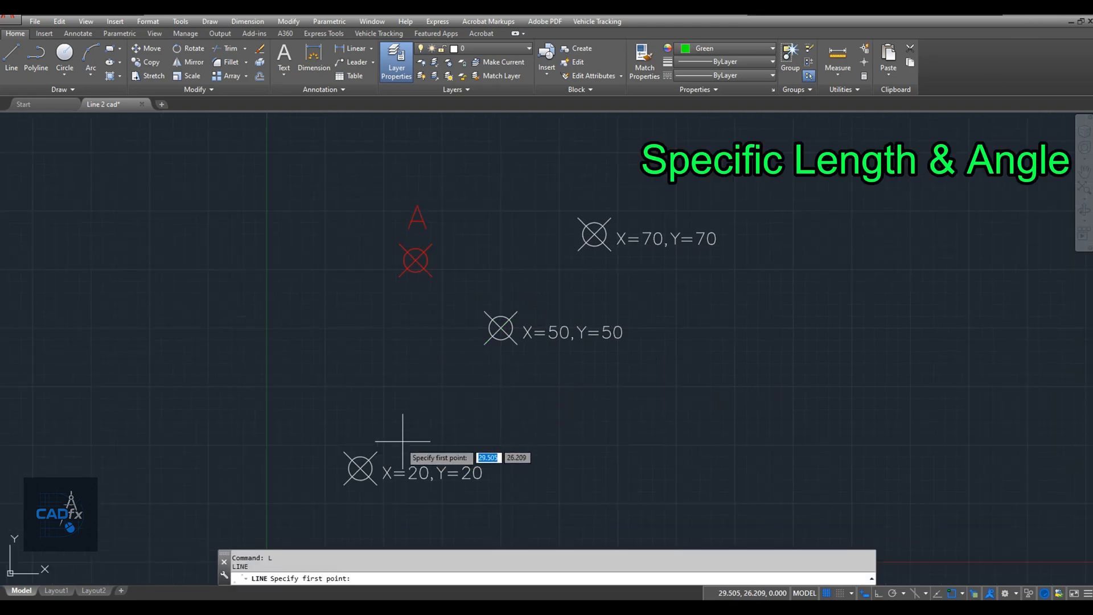
left_click(360, 469)
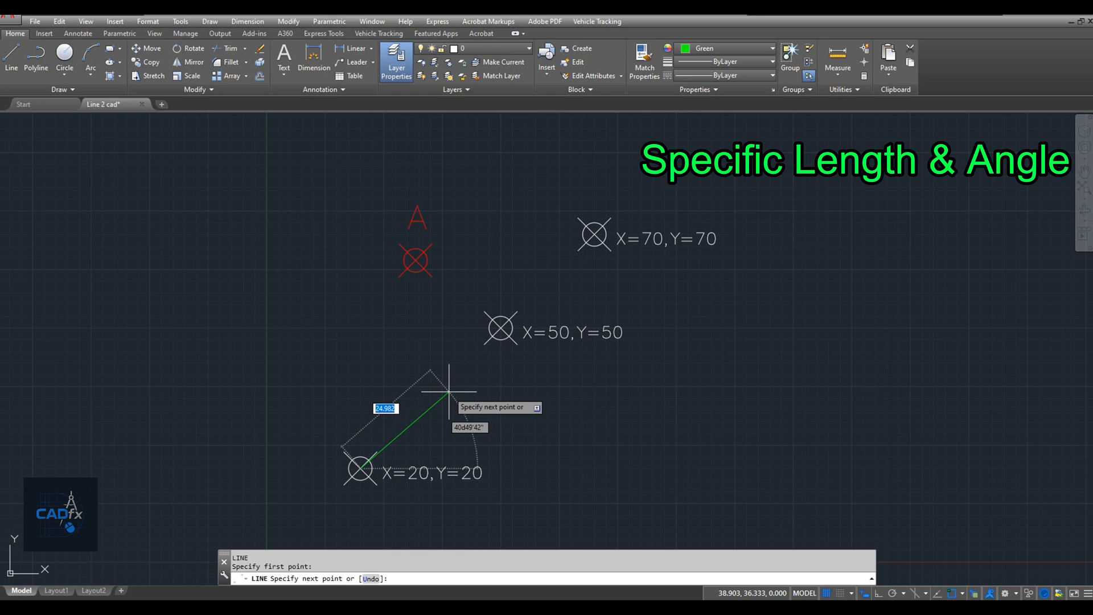
type("@")
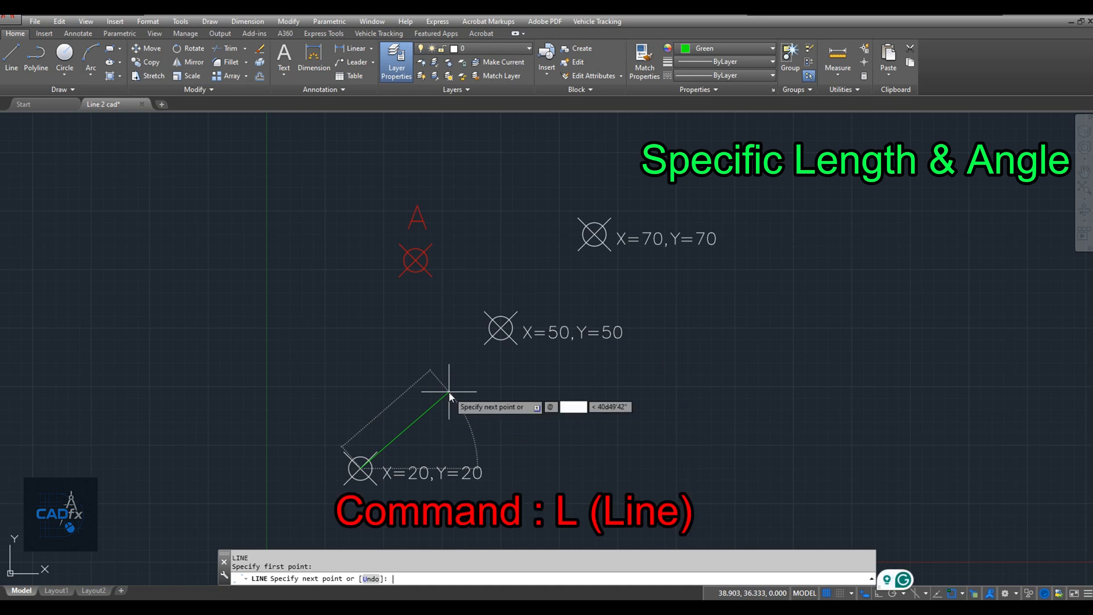
type("50")
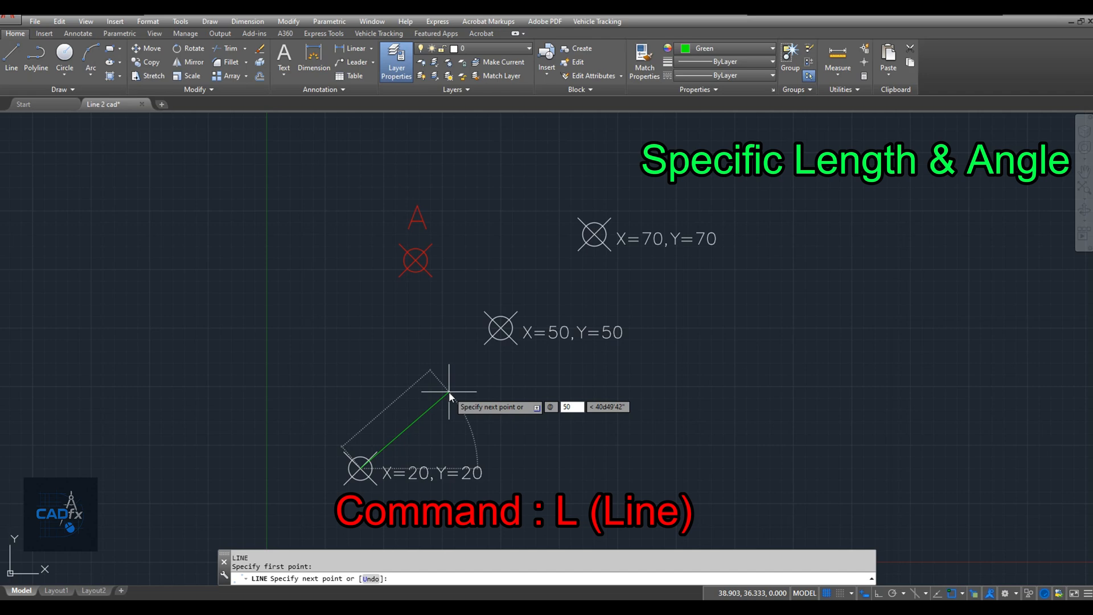
key("Tab")
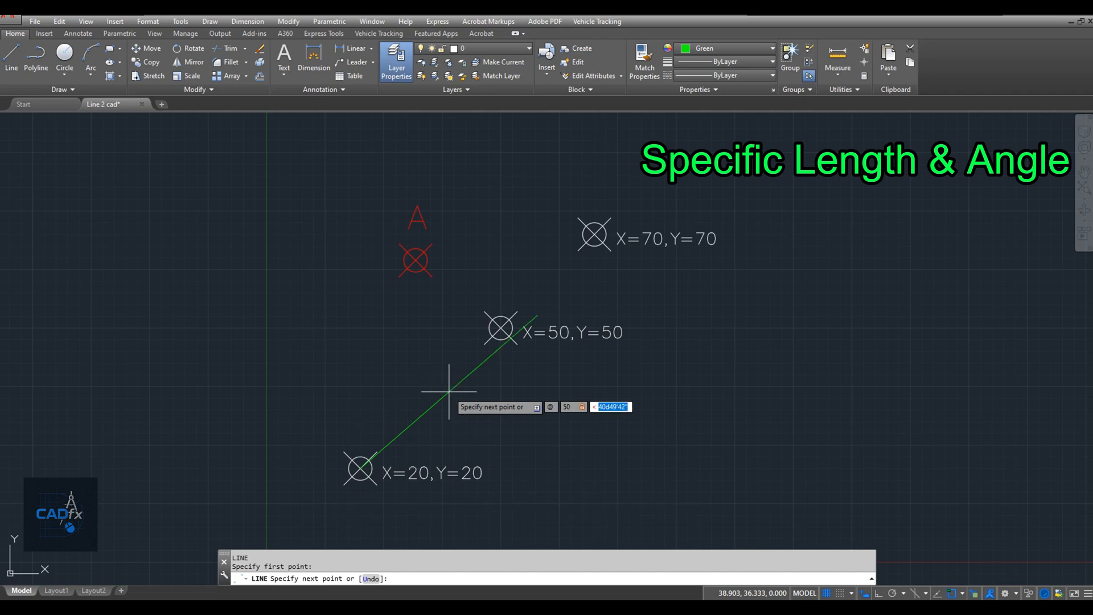
type("45")
key("Return")
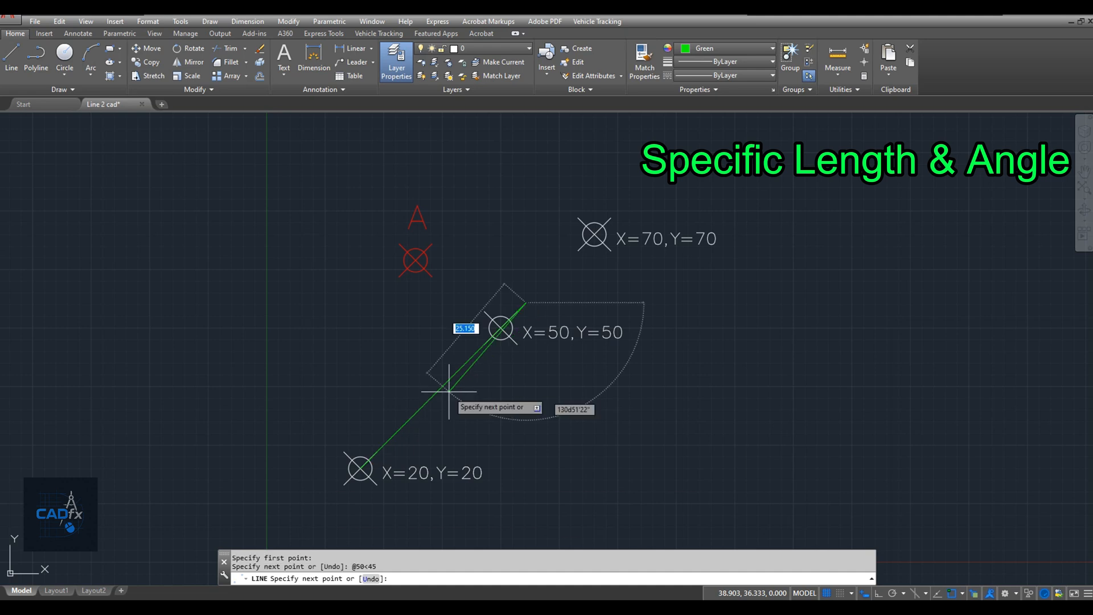
key("Return")
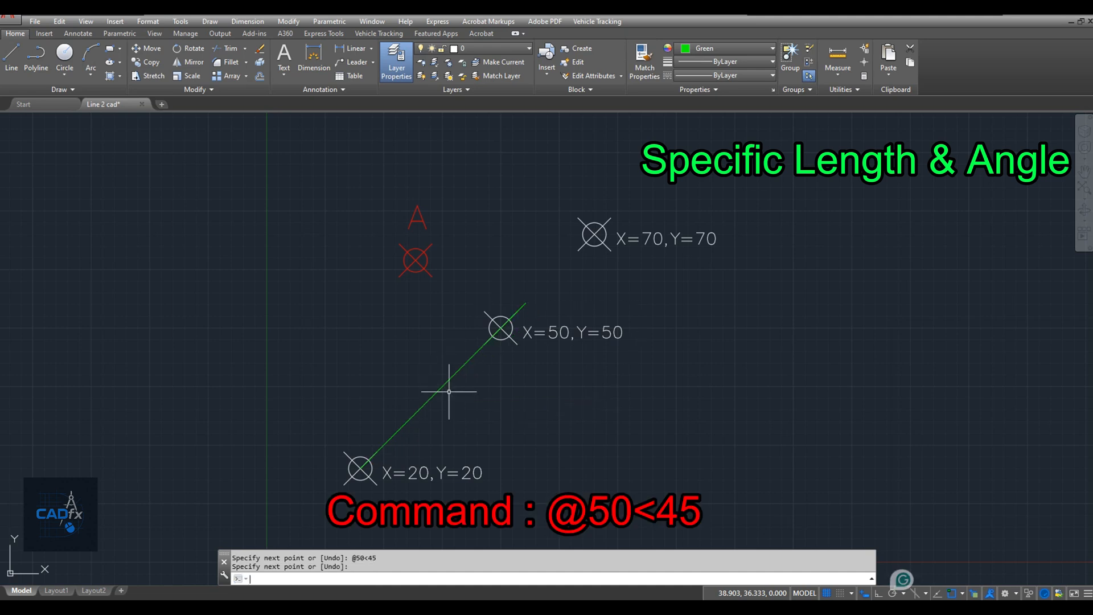
Add an aligned dimension to the sloping line, placed on its upper-left side
type("D")
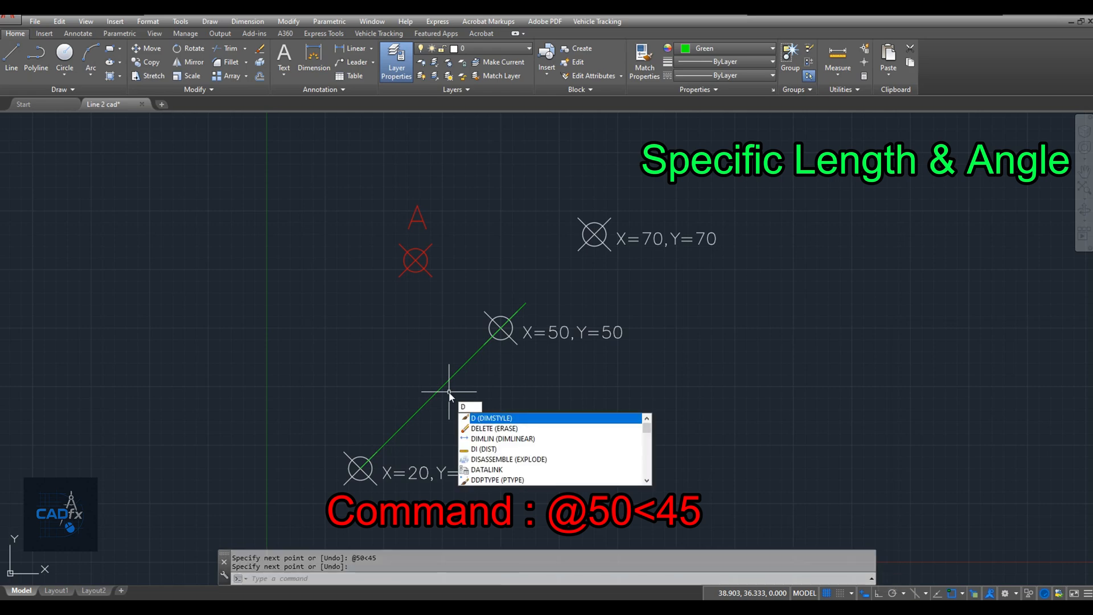
type("IMA")
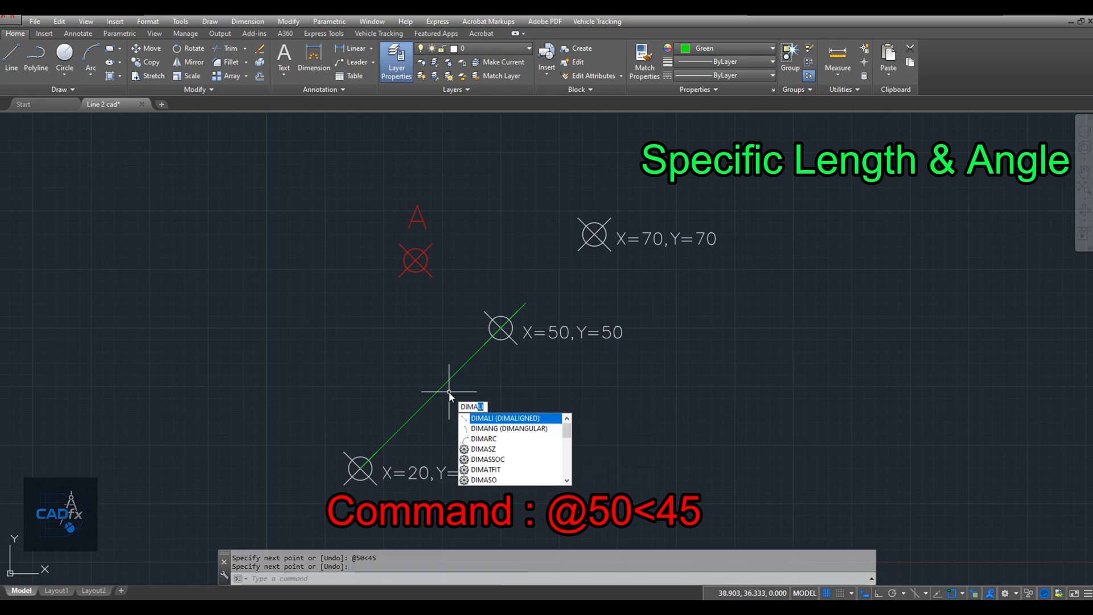
key("Return")
left_click(360, 470)
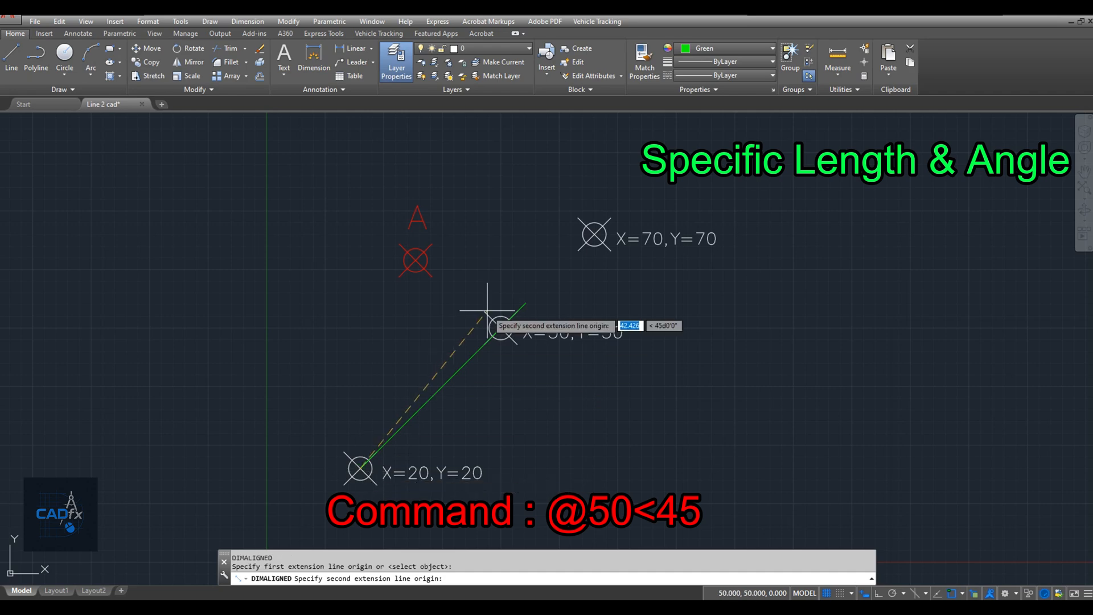
left_click(502, 323)
left_click(499, 270)
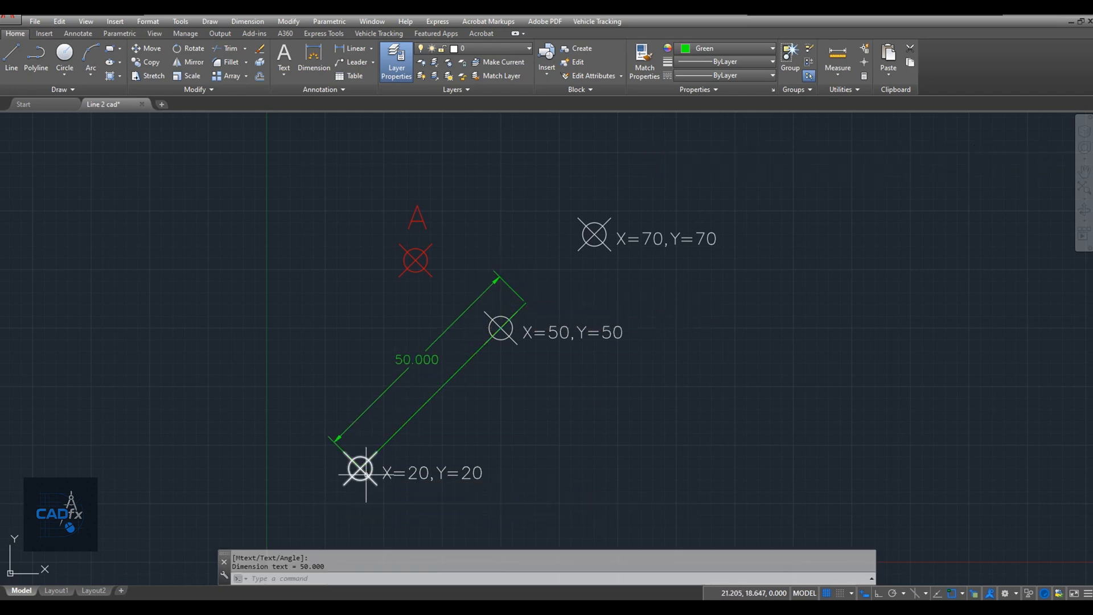
Draw a horizontal reference line from the X=20,Y=20 point with Ortho mode on
type("l")
key("Return")
left_click(361, 469)
key("F8")
Add an angular dimension between the horizontal reference line and the sloping line, placed close to their shared vertex
type("DIM")
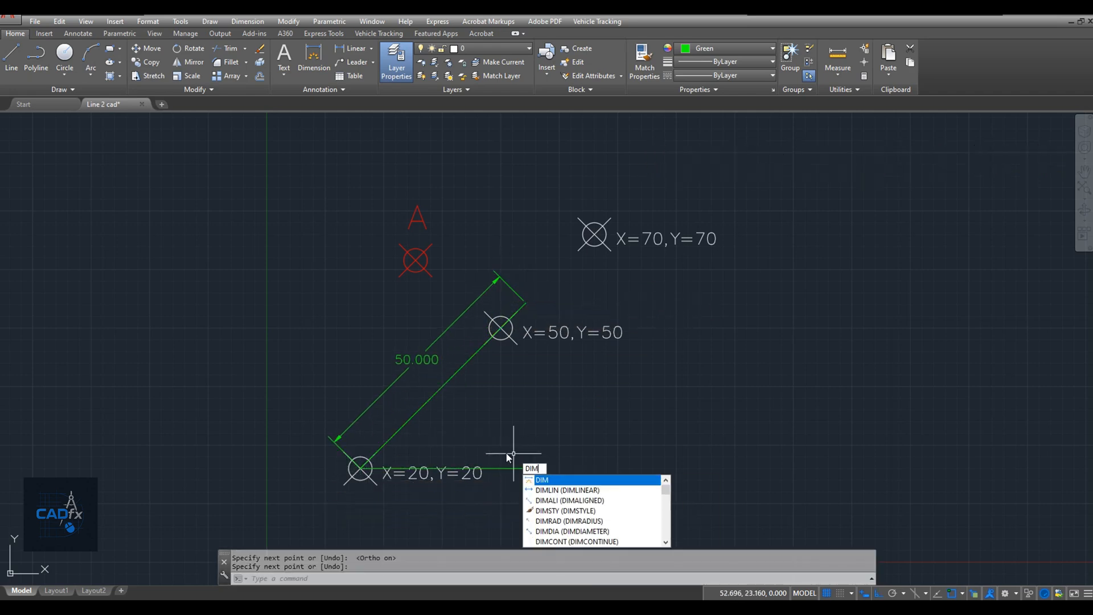
type("ANG")
key("Return")
left_click(381, 469)
left_click(385, 444)
scroll(354, 469, "up", 2)
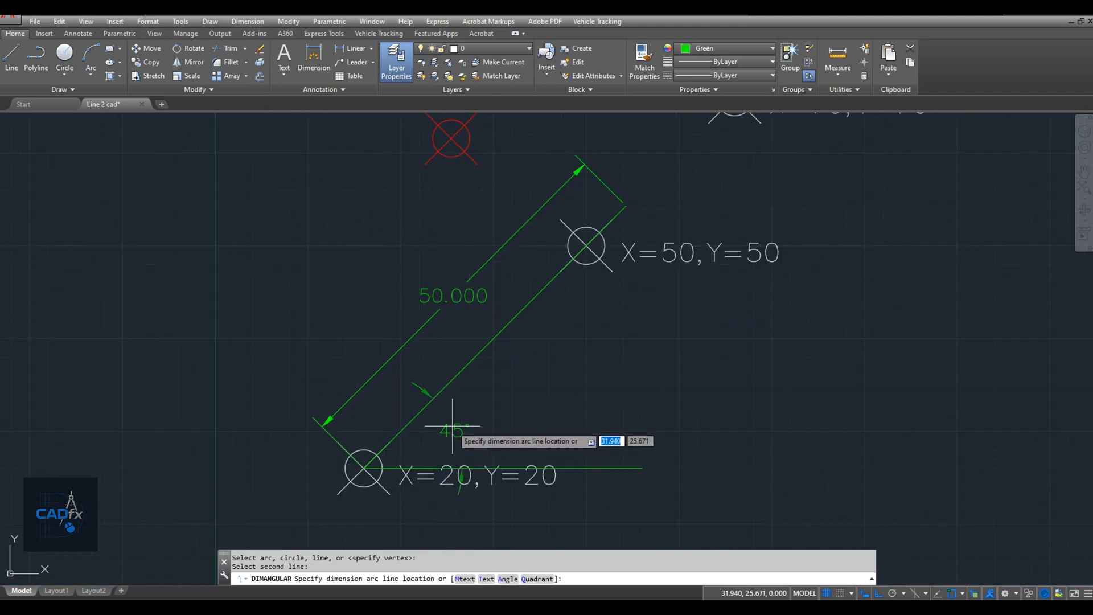
left_click(452, 425)
key("Escape")
scroll(684, 414, "down", 2)
Draw a vertical line with Ortho mode on in the empty area to the right of the dimensioned lines
type("l")
key("Return")
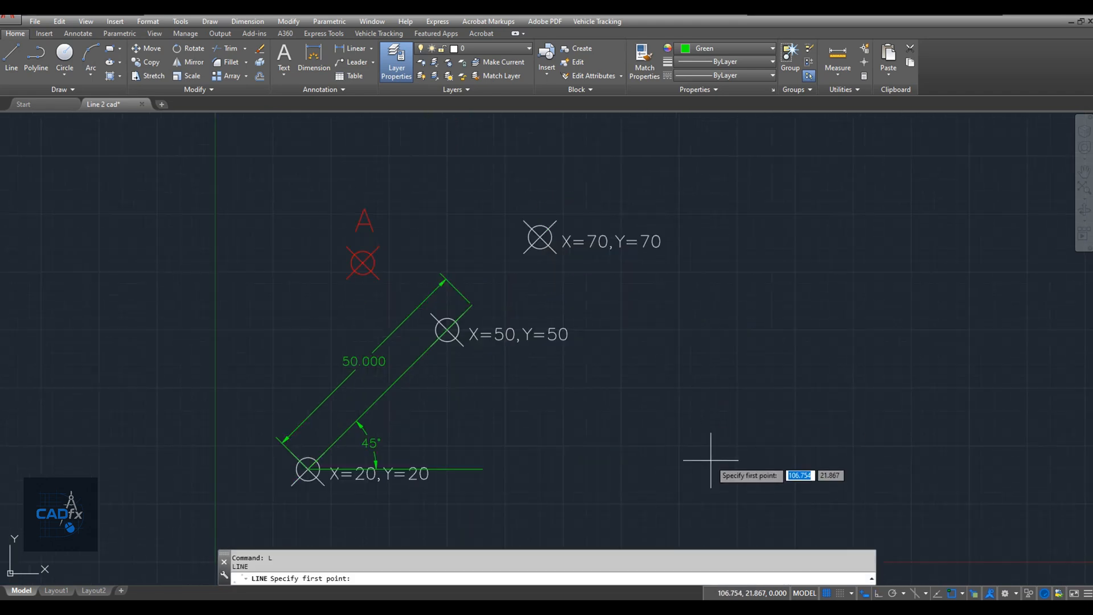
left_click(711, 460)
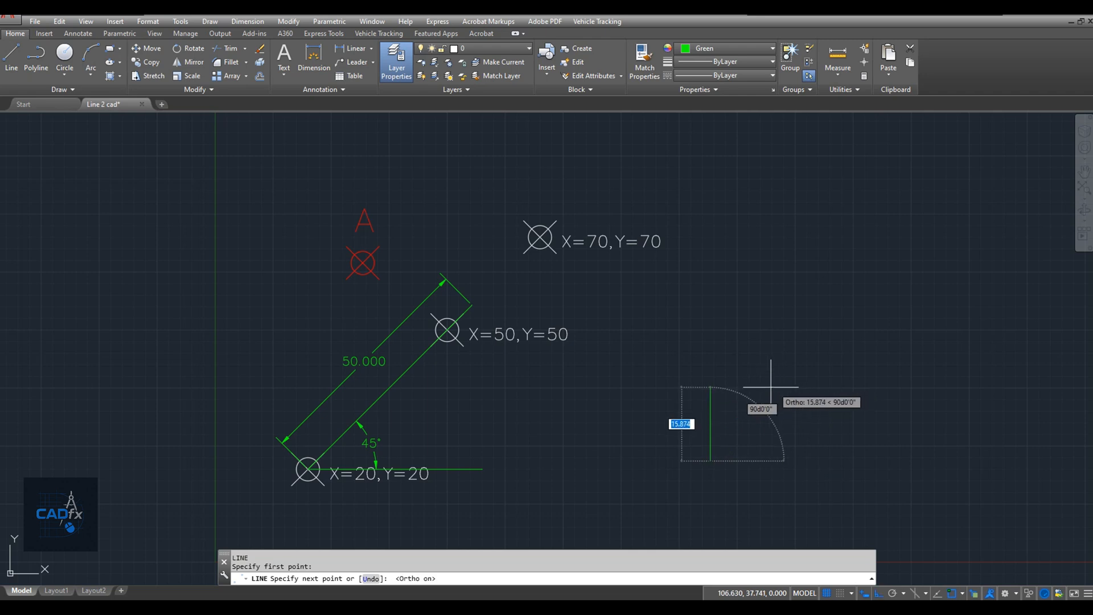
left_click(711, 319)
key("Return")
Draw a horizontal line to the right from the vertical line's lower end, and turn Ortho mode off
key("Return")
left_click(711, 460)
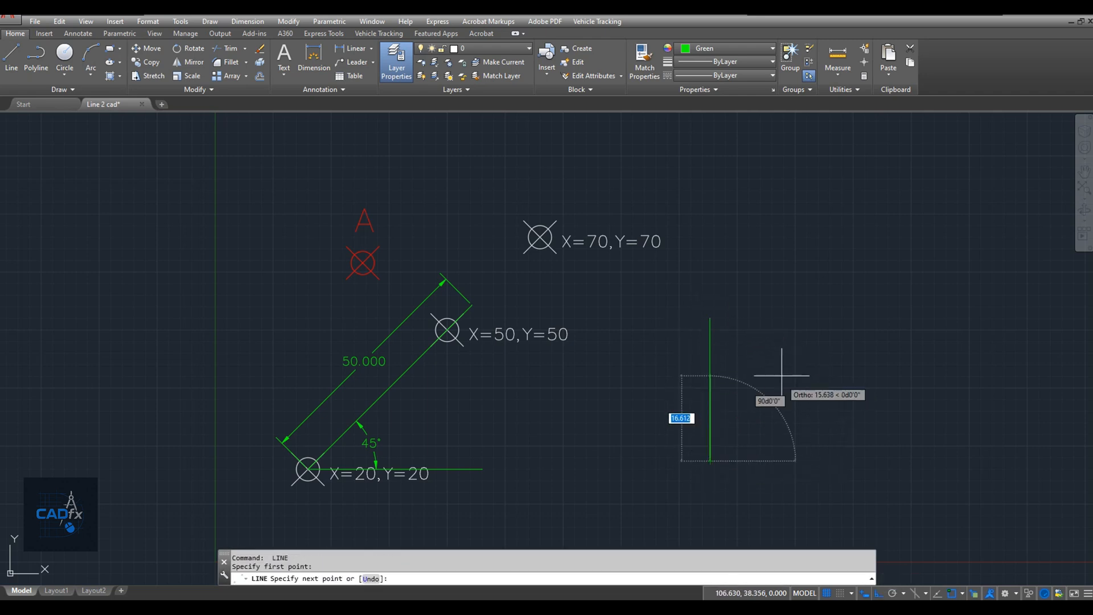
left_click(863, 456)
key("Return")
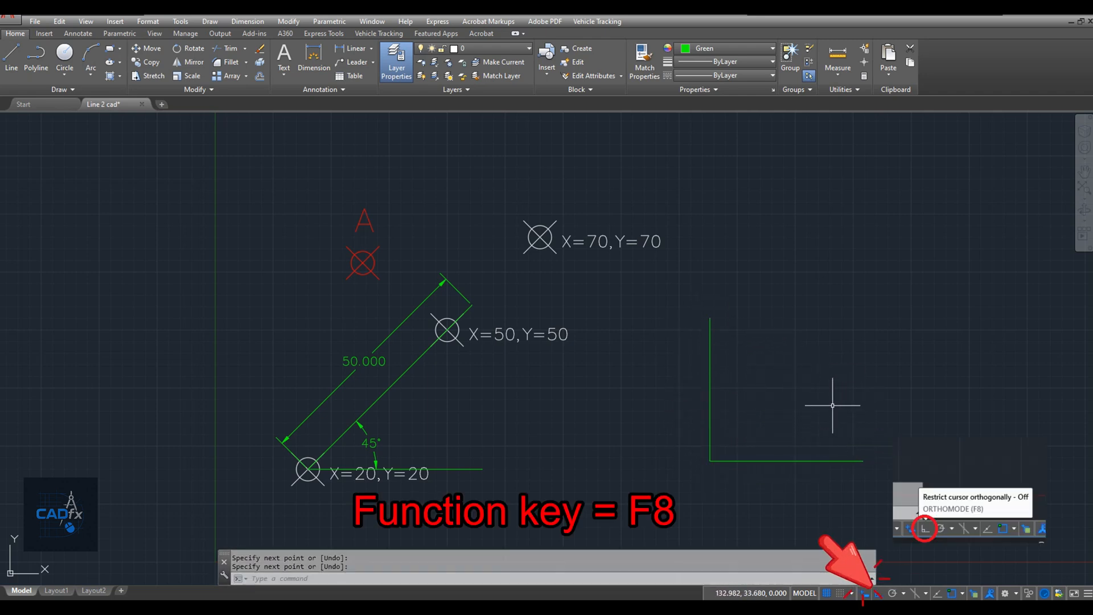
key("F8")
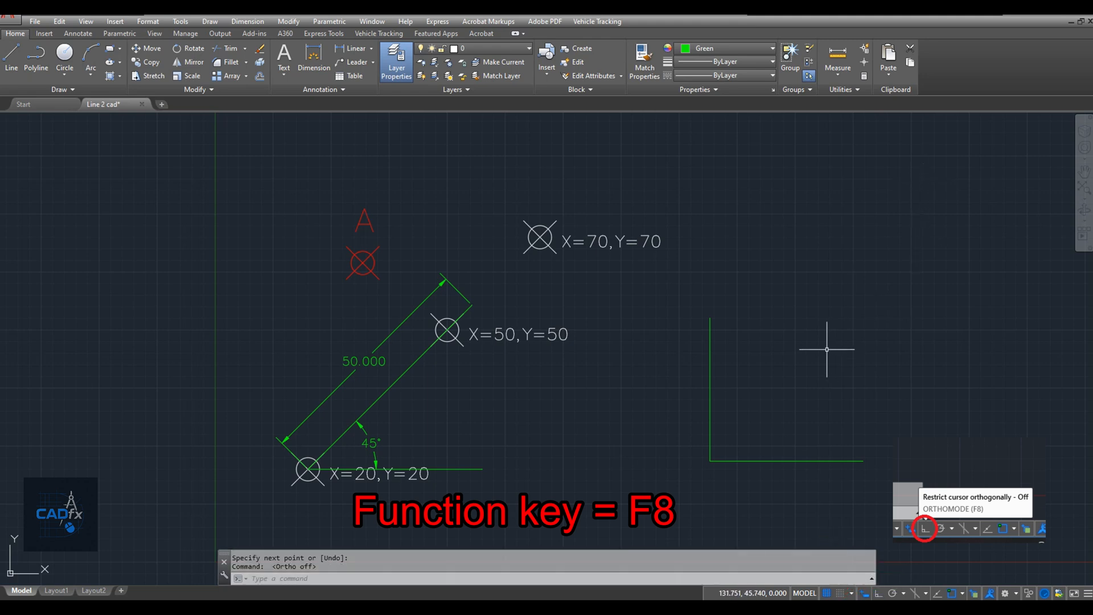
Draw a vertical line upward and a connected horizontal line to the right inside the L-shaped lines, using the temporary Ortho override
key("Return")
left_click(787, 411)
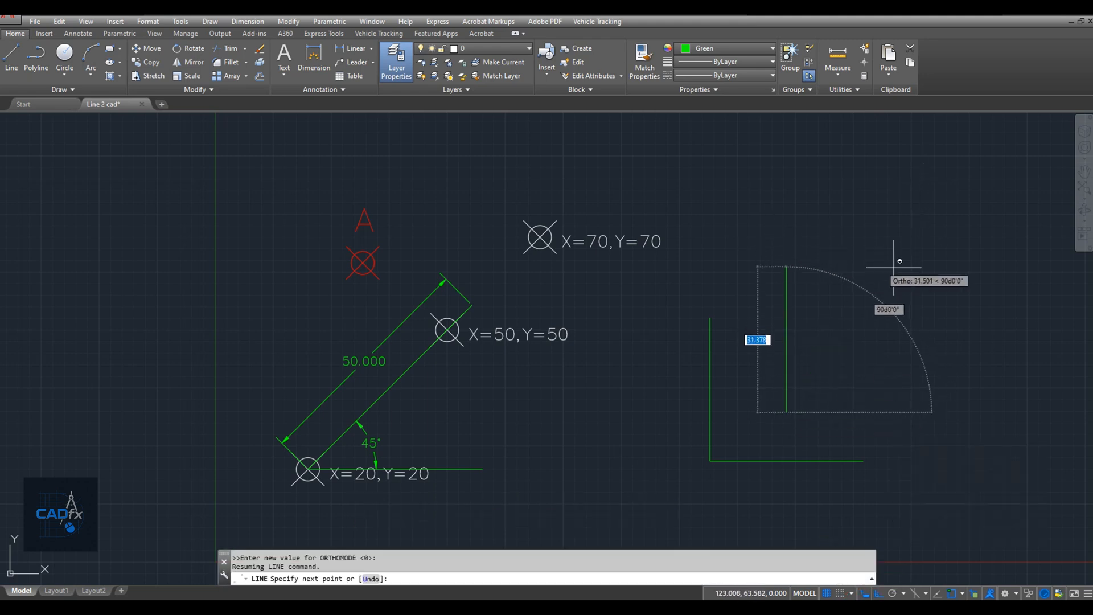
left_click(805, 231, "shift")
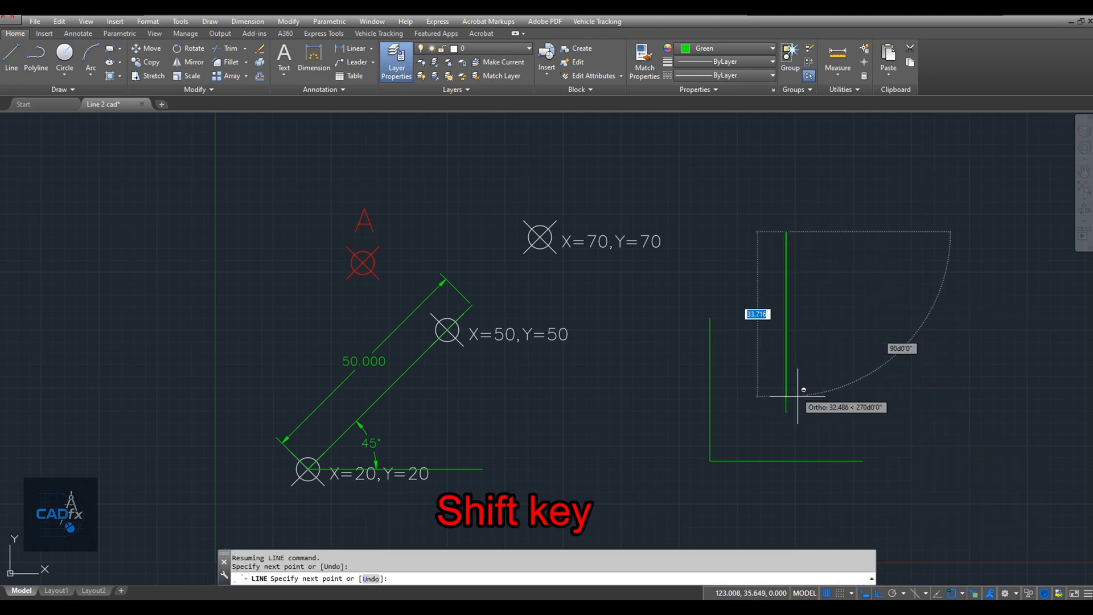
left_click(912, 234, "shift")
key("Return")
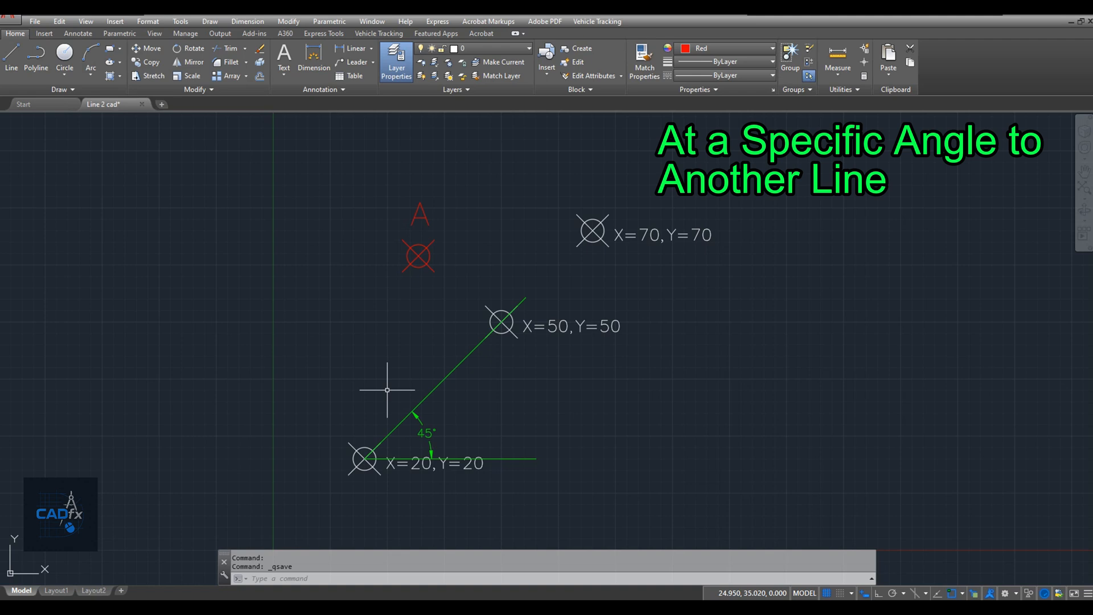
Align the UCS to the sloping green line using the Object option
type("cs")
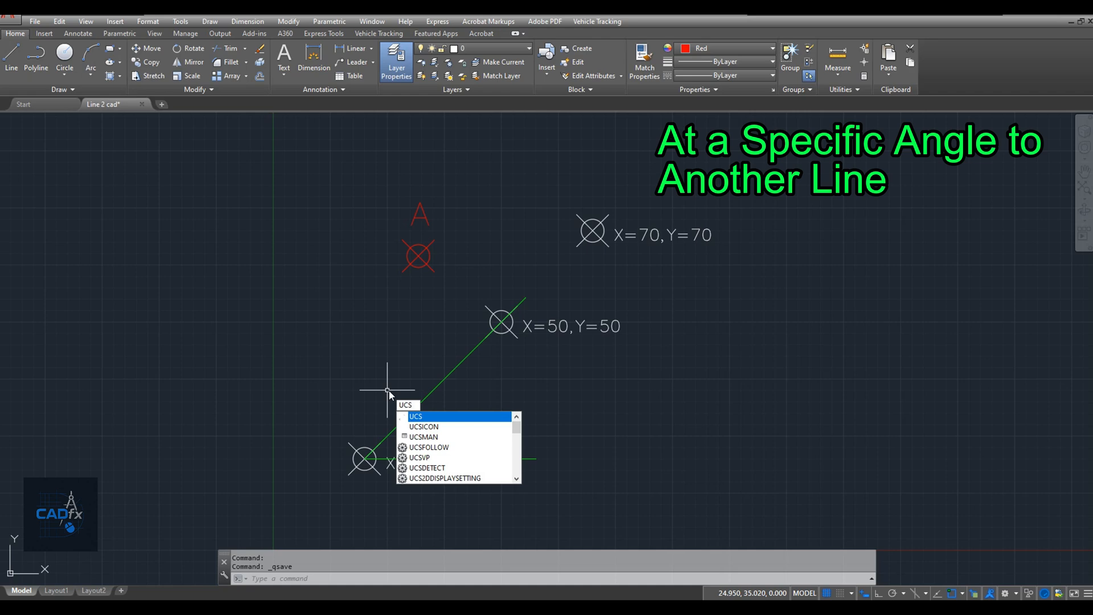
left_click(428, 418)
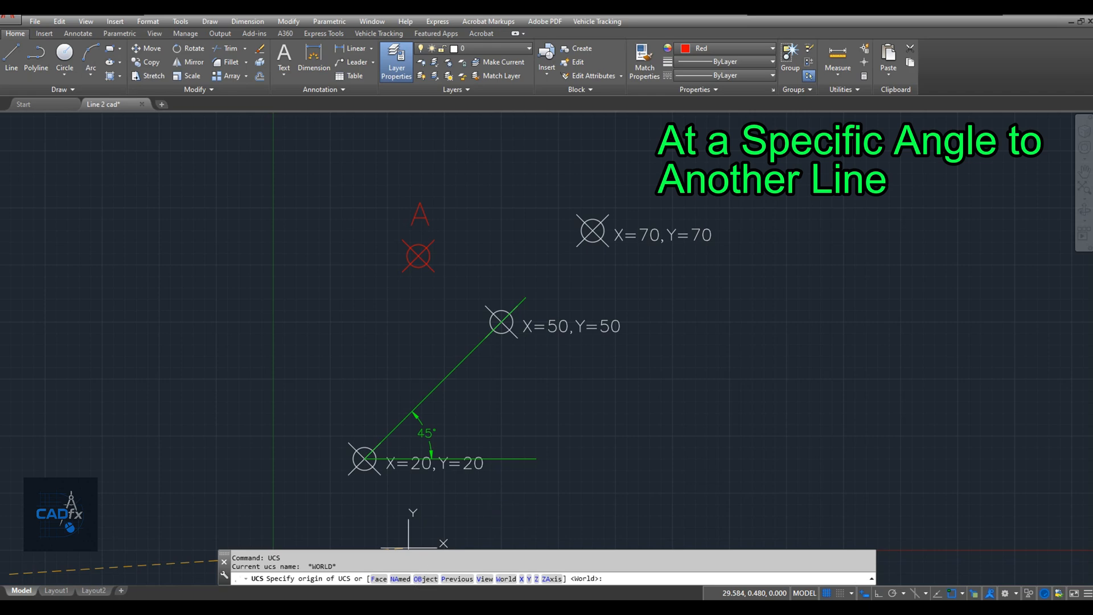
type("o")
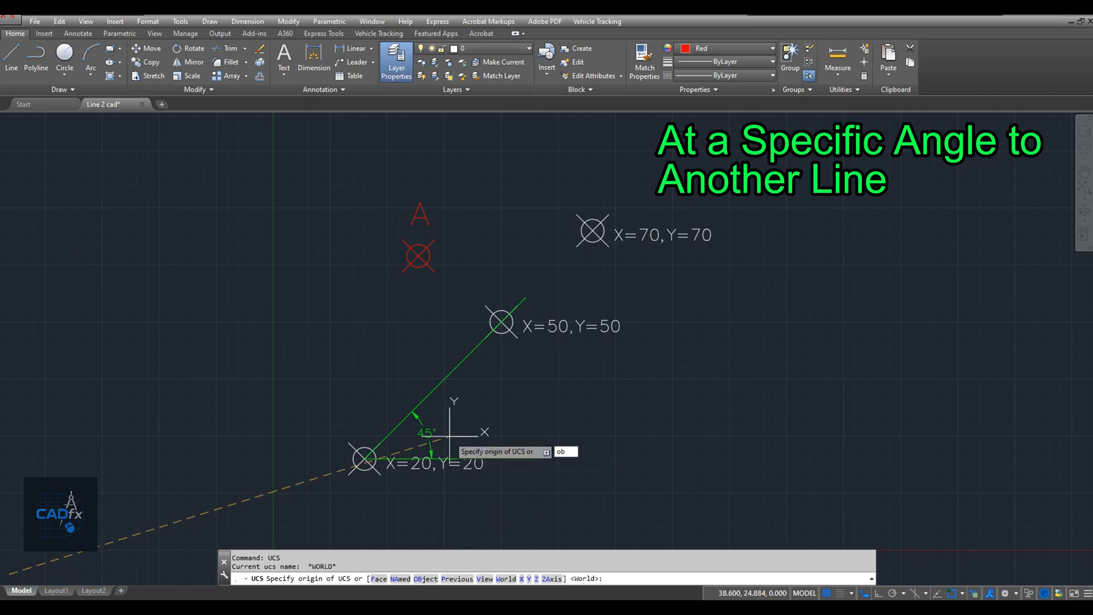
type("b")
key("Return")
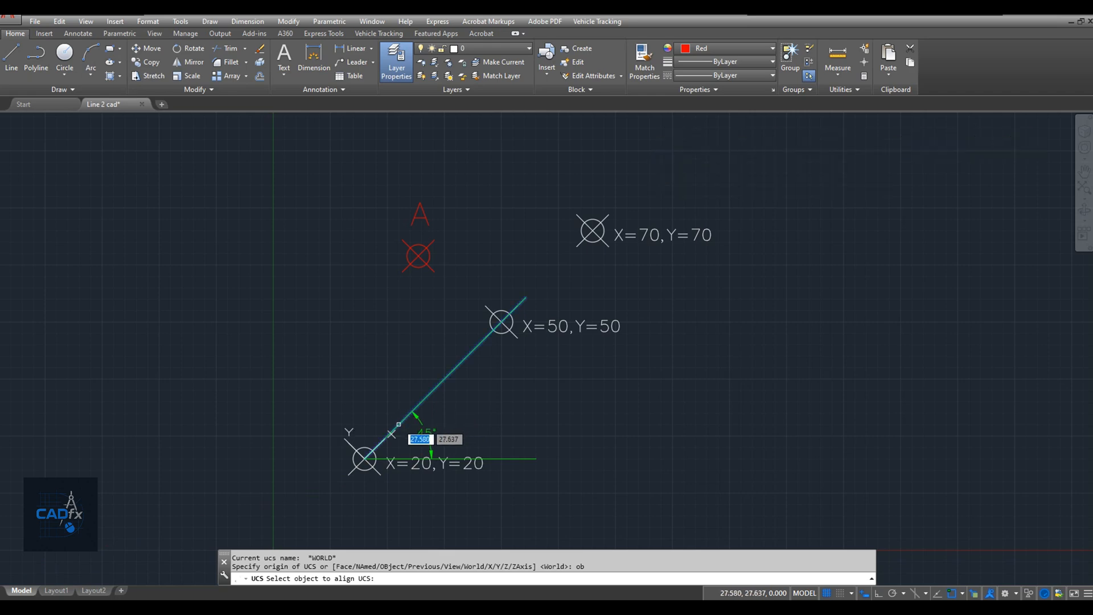
left_click(398, 424)
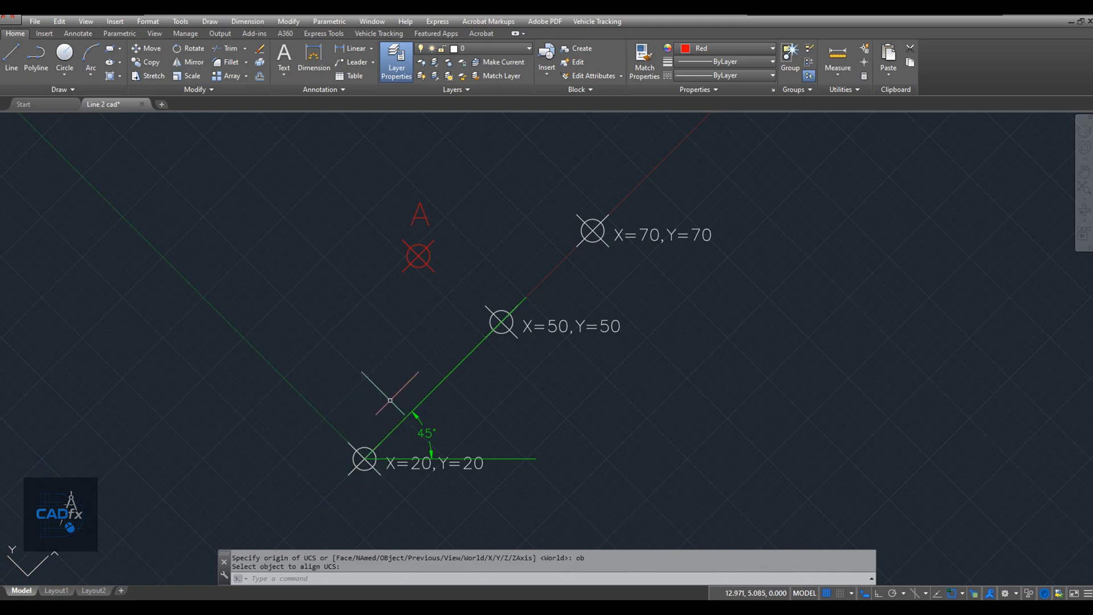
Draw a line from the X=20,Y=20 point at 30° to the sloping green line with a length of 50
type("L")
key("Return")
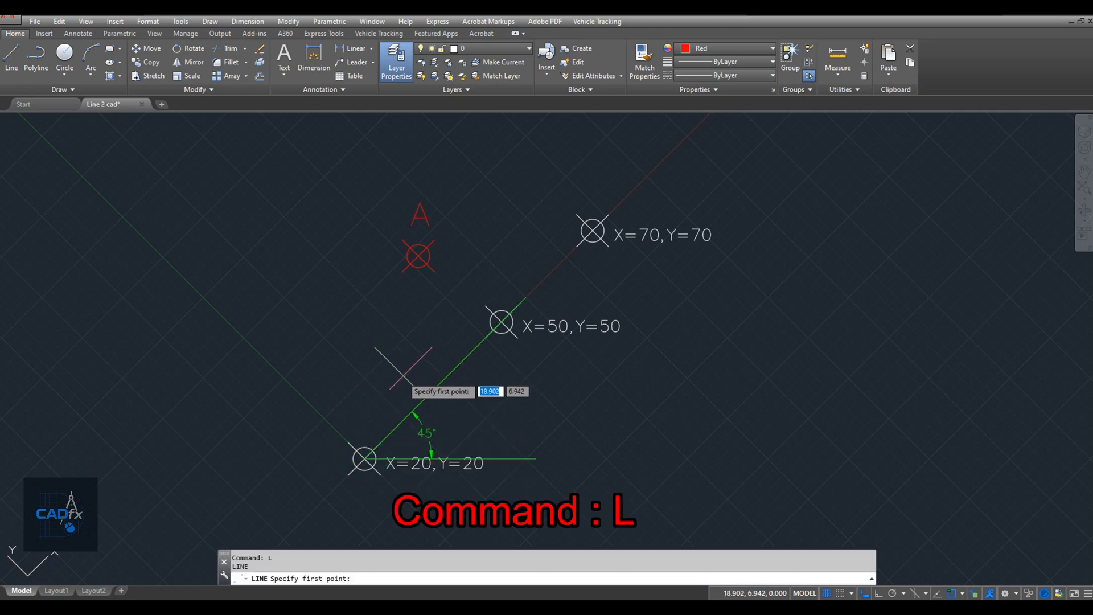
left_click(364, 458)
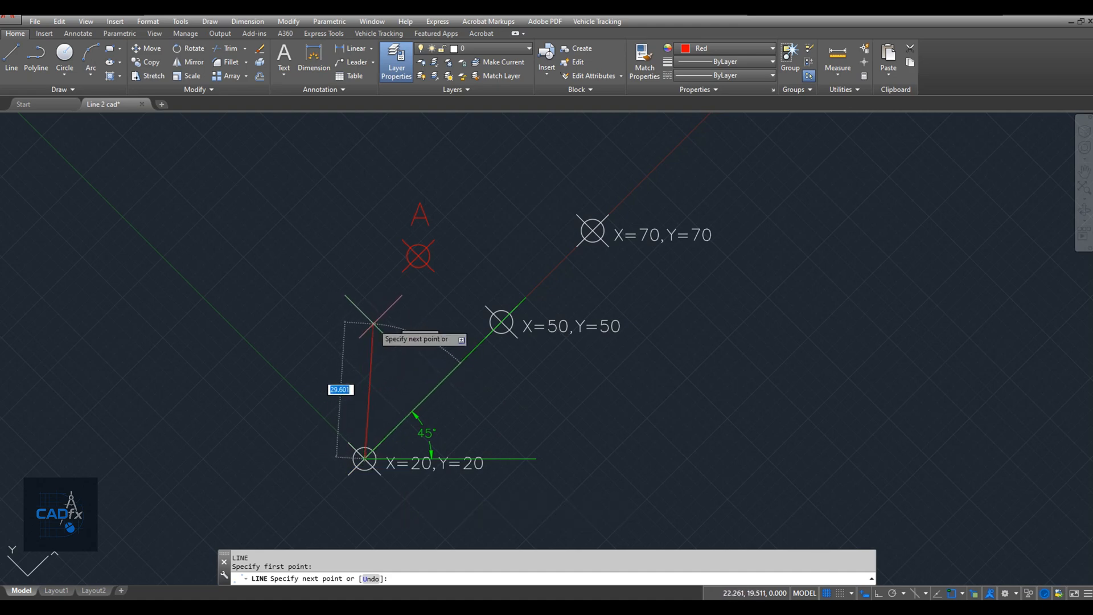
type("<30")
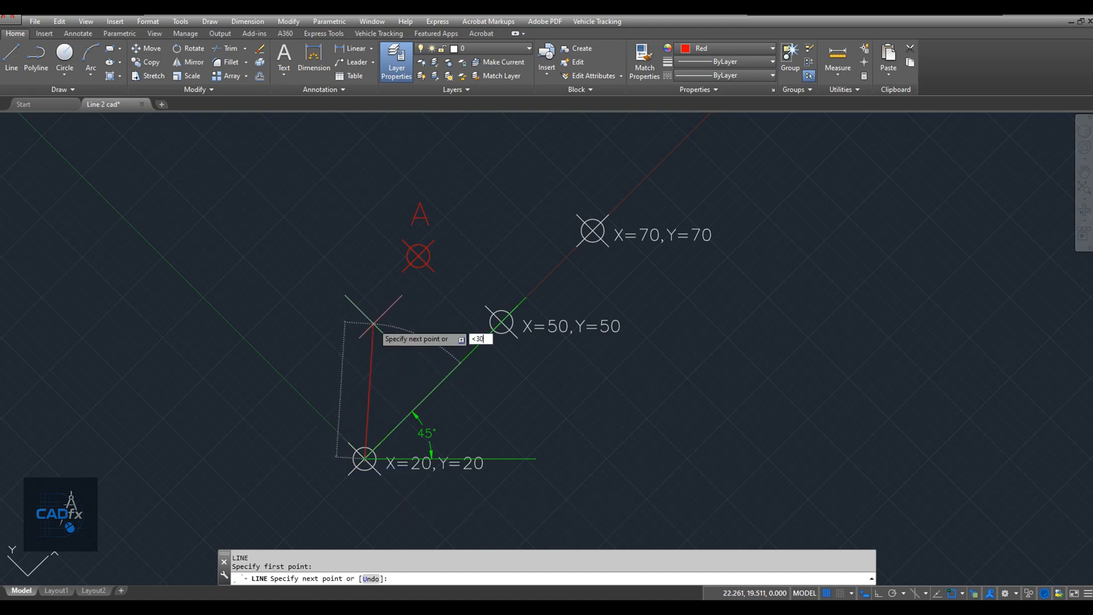
key("Return")
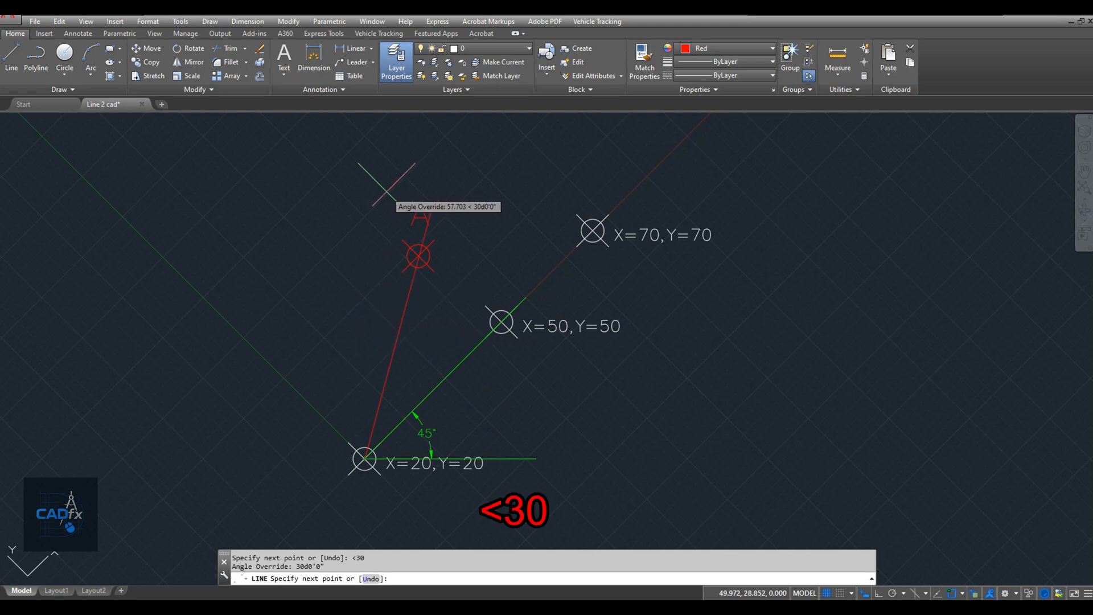
type("50")
key("Return")
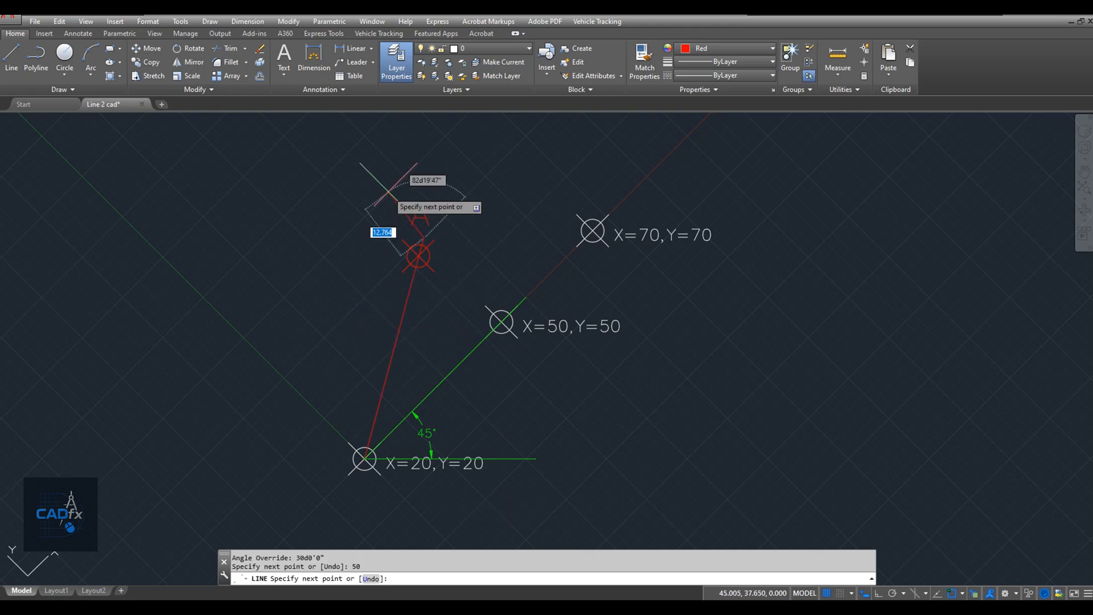
key("Return")
Add an angular dimension between the sloping green line and the red line, placed just outside the 45° dimension
middle_click_drag(422, 384, 404, 373)
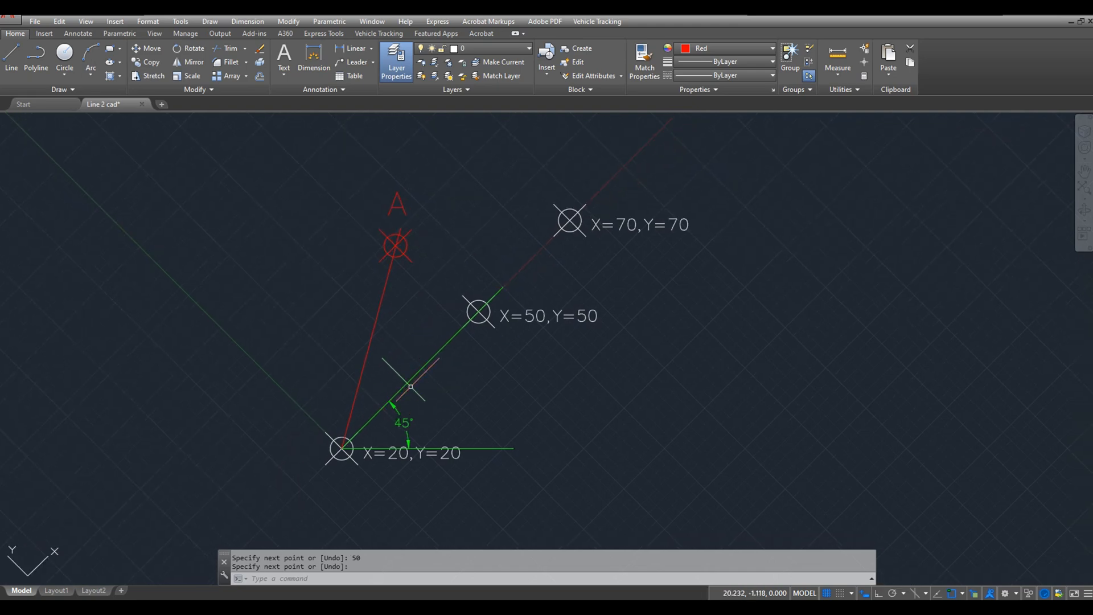
type("dimal")
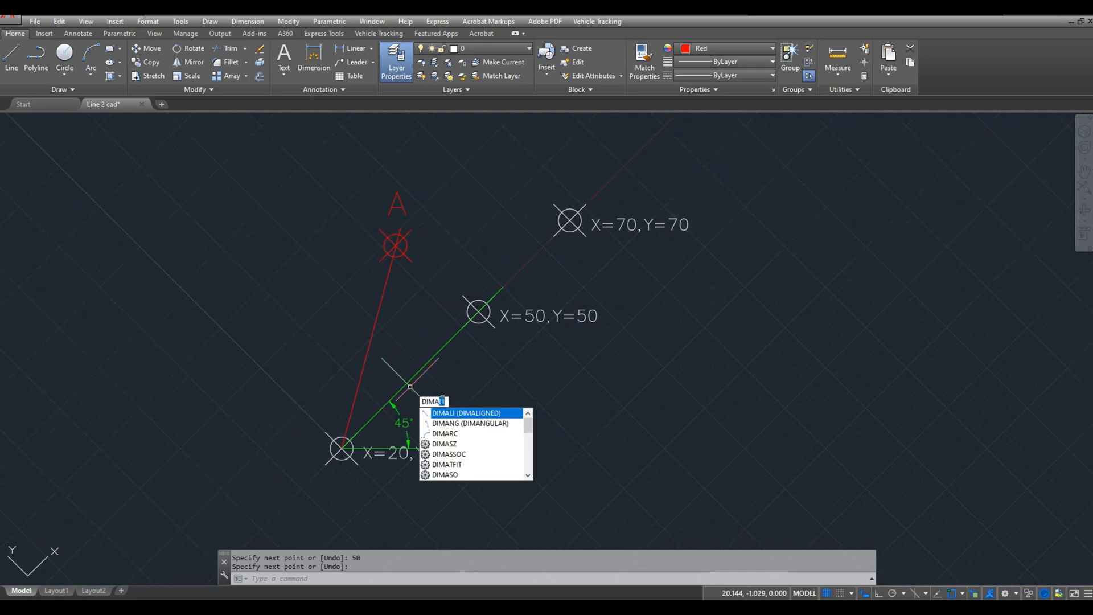
key("Down")
key("Return")
left_click(407, 385)
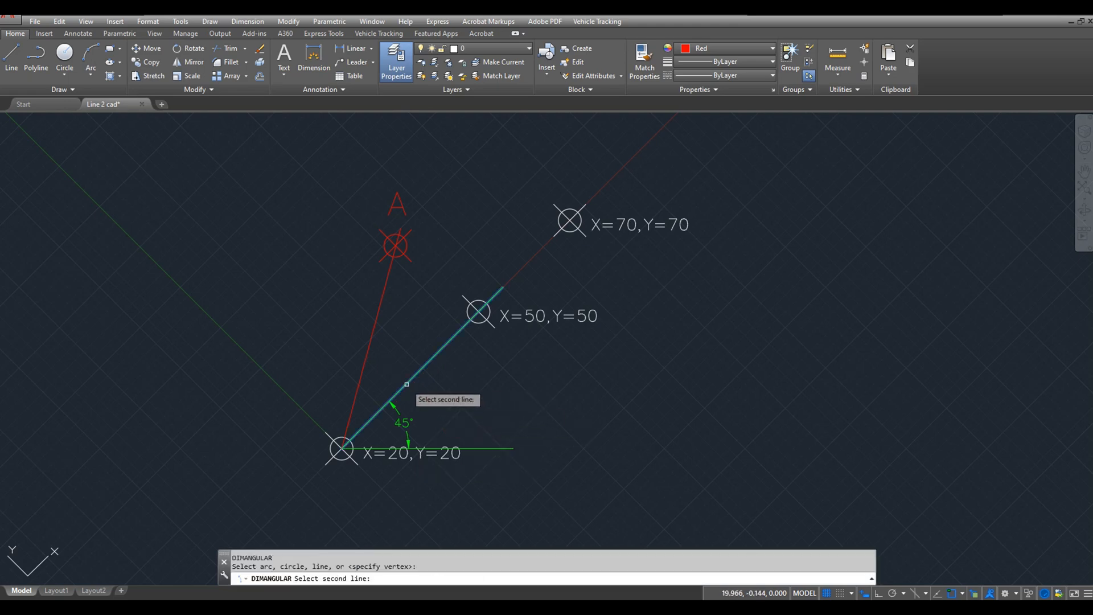
left_click(359, 387)
scroll(365, 383, "up", 4)
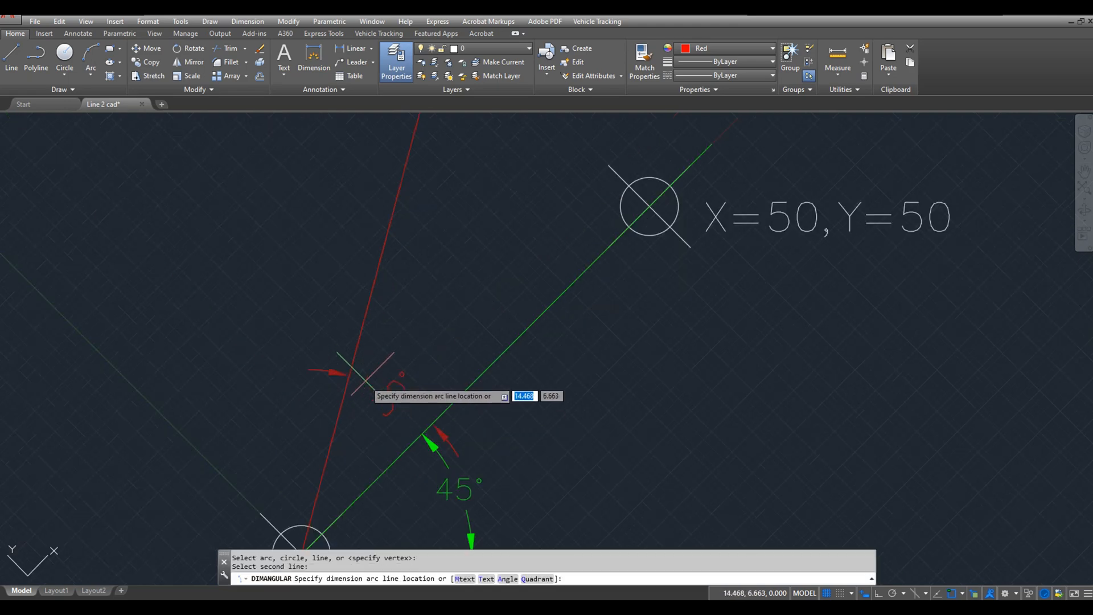
left_click(406, 406)
Reset the UCS to World
scroll(430, 328, "down", 5)
middle_click_drag(446, 334, 439, 357)
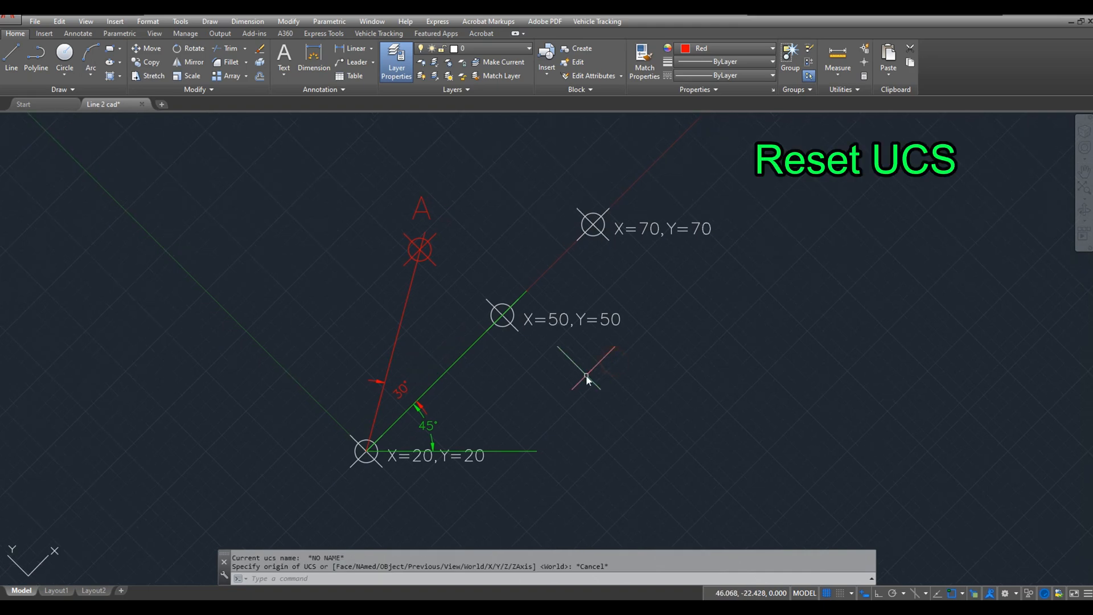
type("UCS")
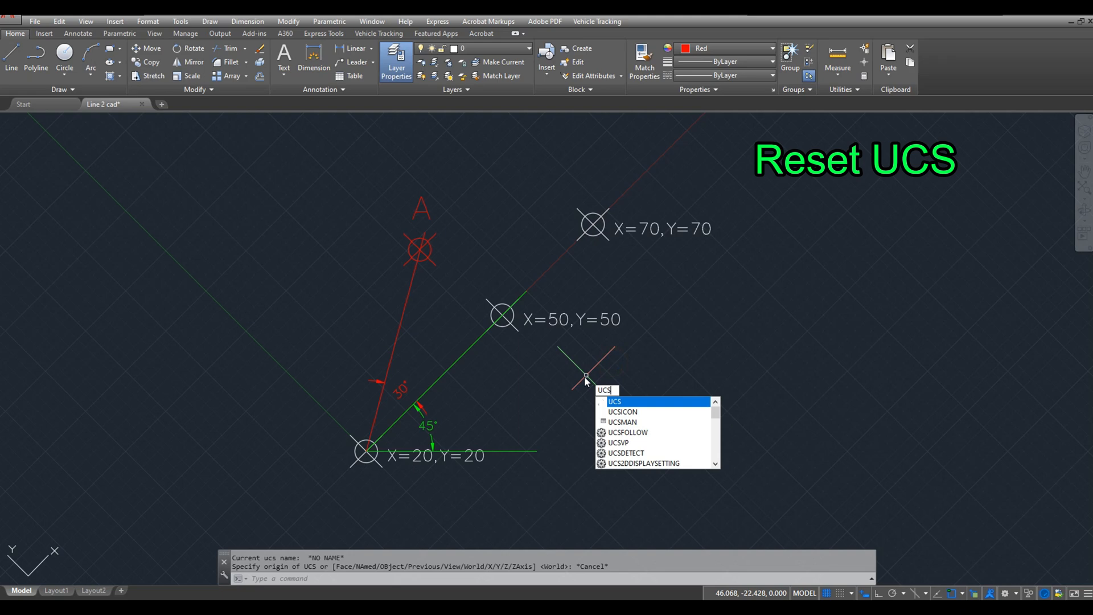
key("Return")
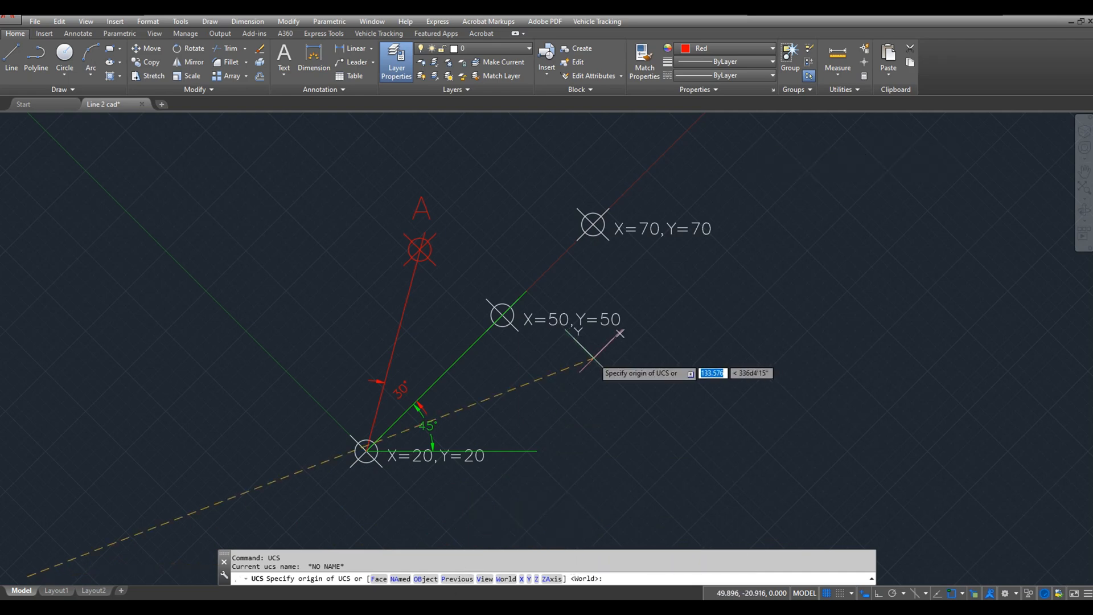
type("w")
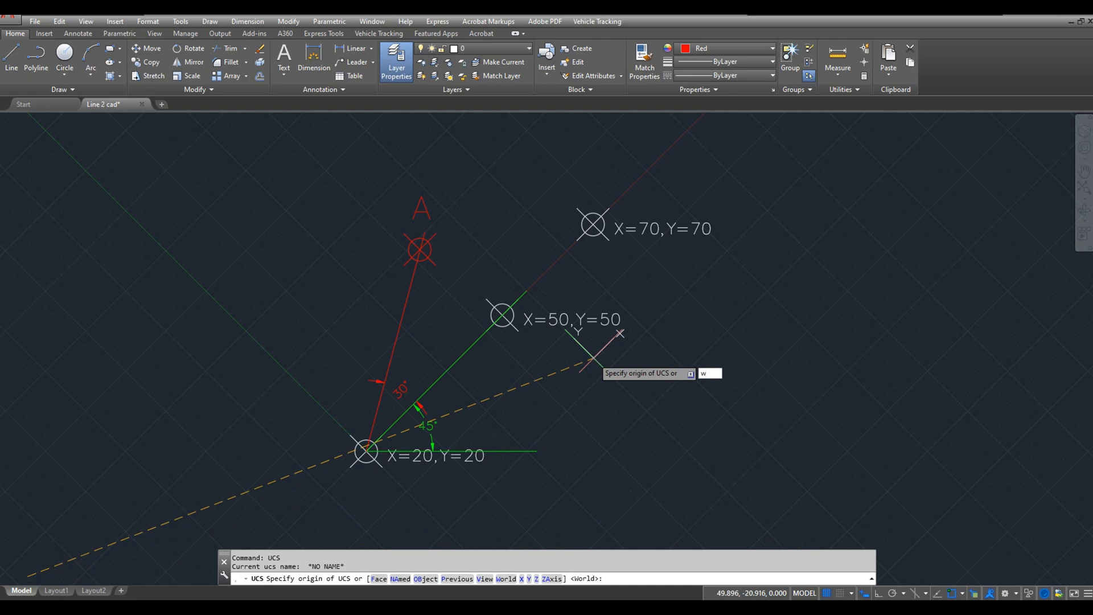
key("Return")
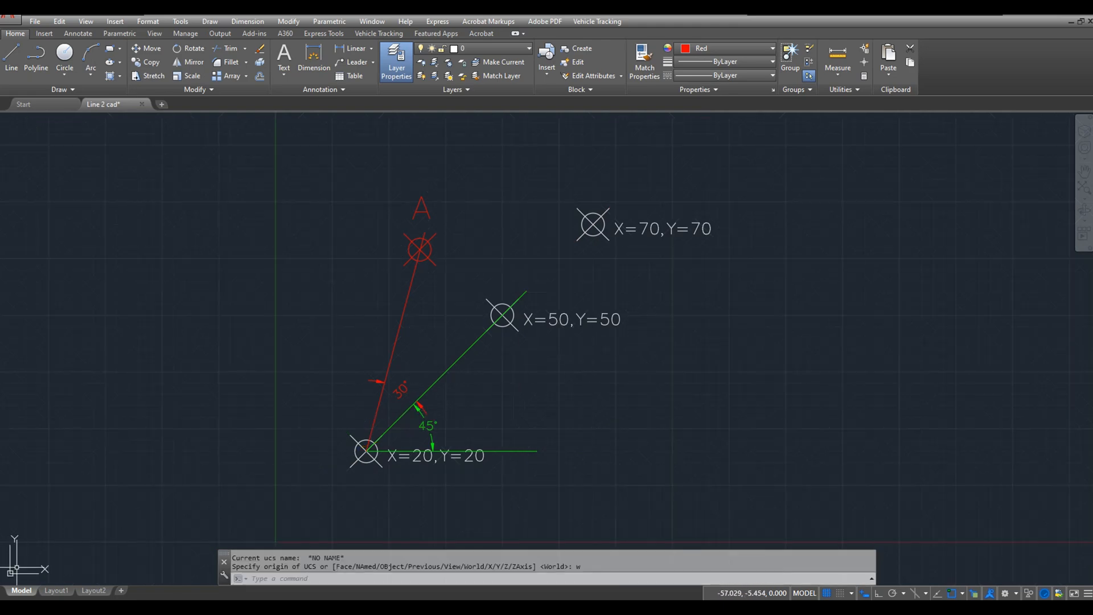